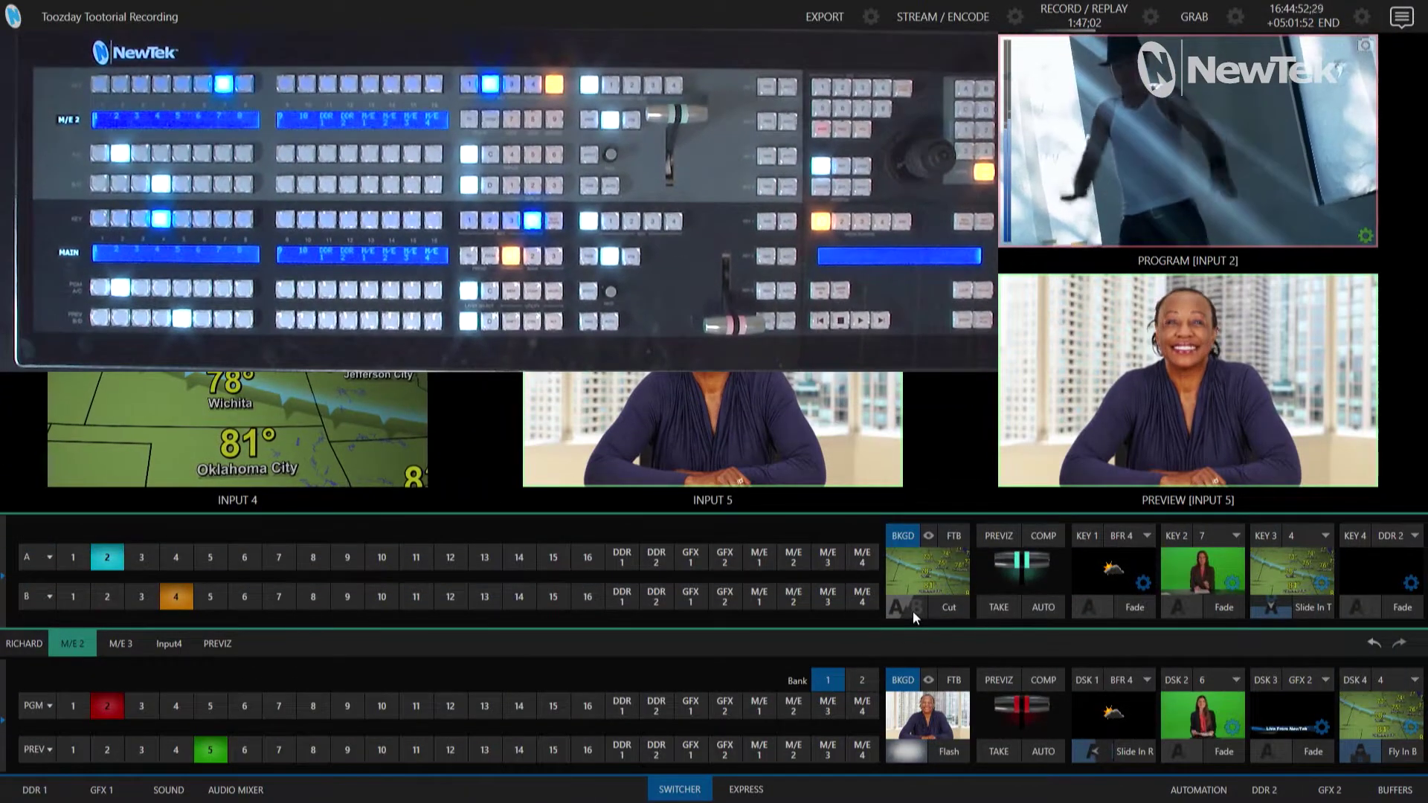
Step: Look over the transition slots available for the M/E 2 background layer
left_click(913, 610)
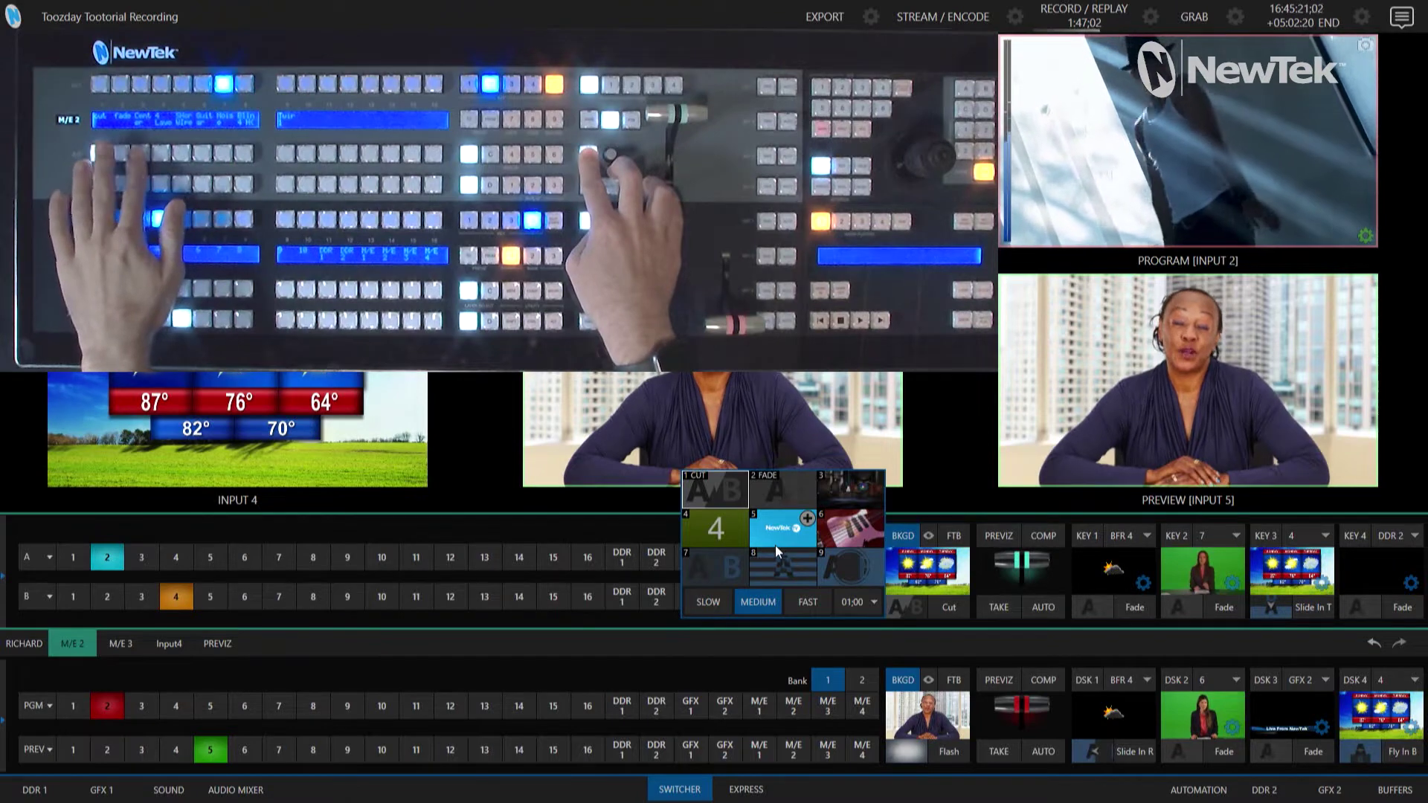
left_click(776, 546)
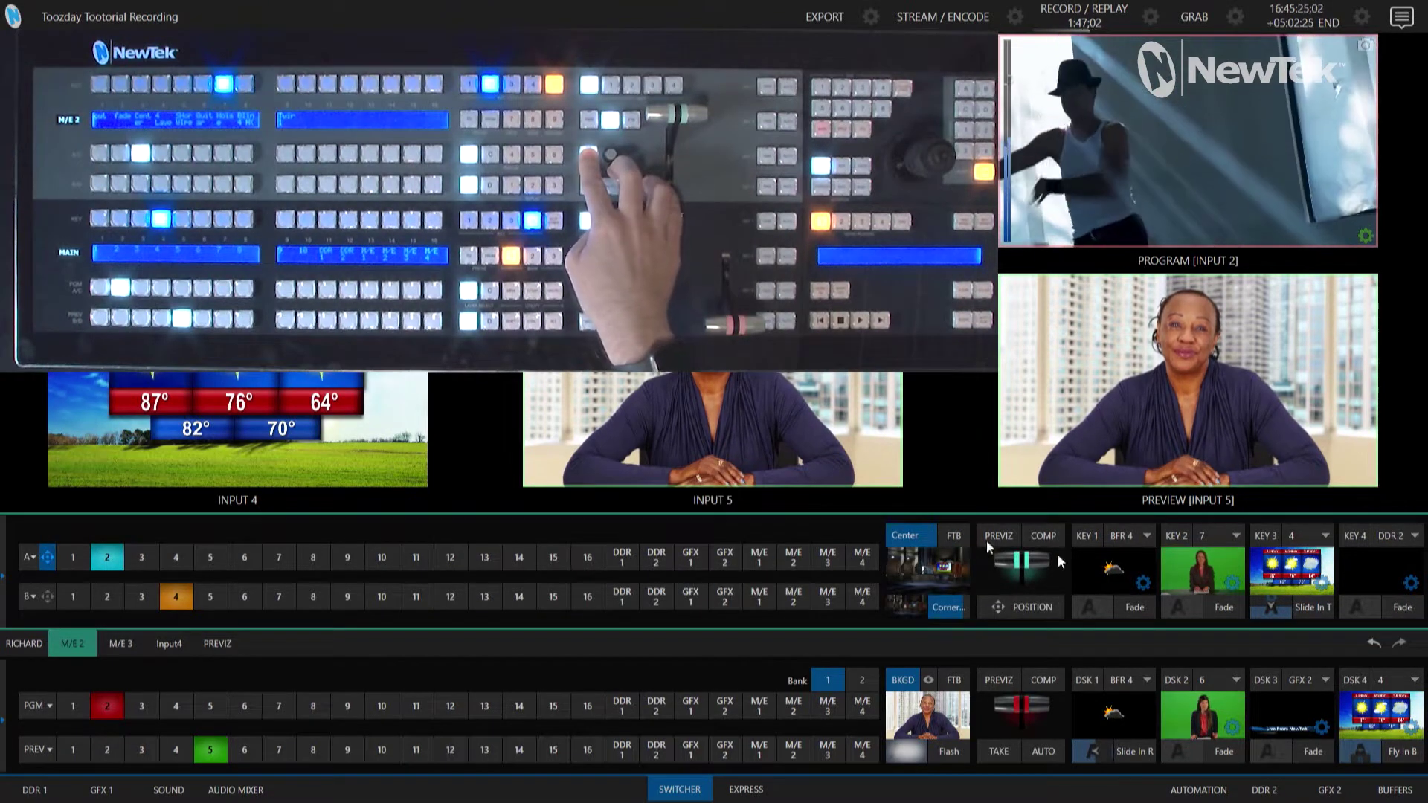
Step: Put M/E 2 on the main preview row and collapse the M/E 2 controls
left_click(794, 750)
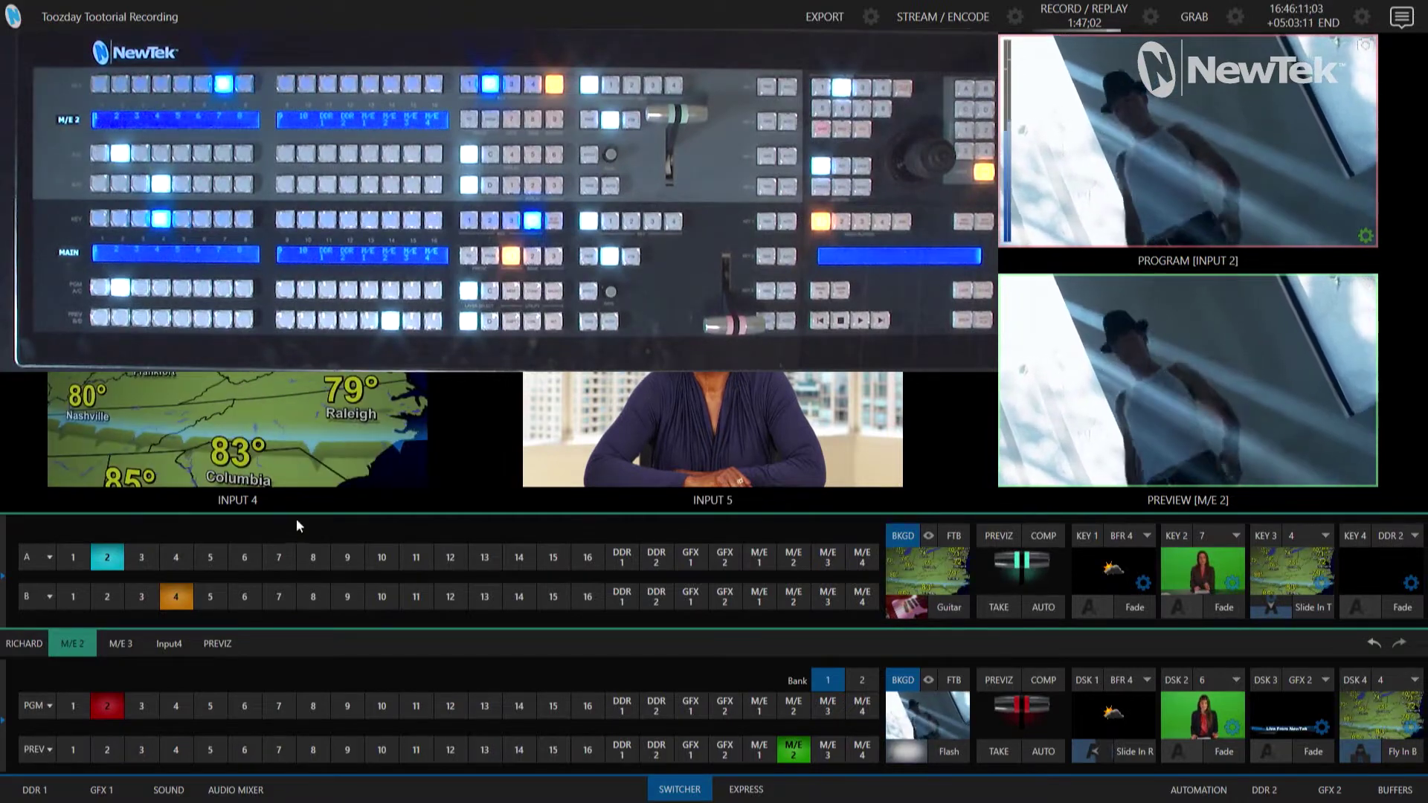
left_click(61, 645)
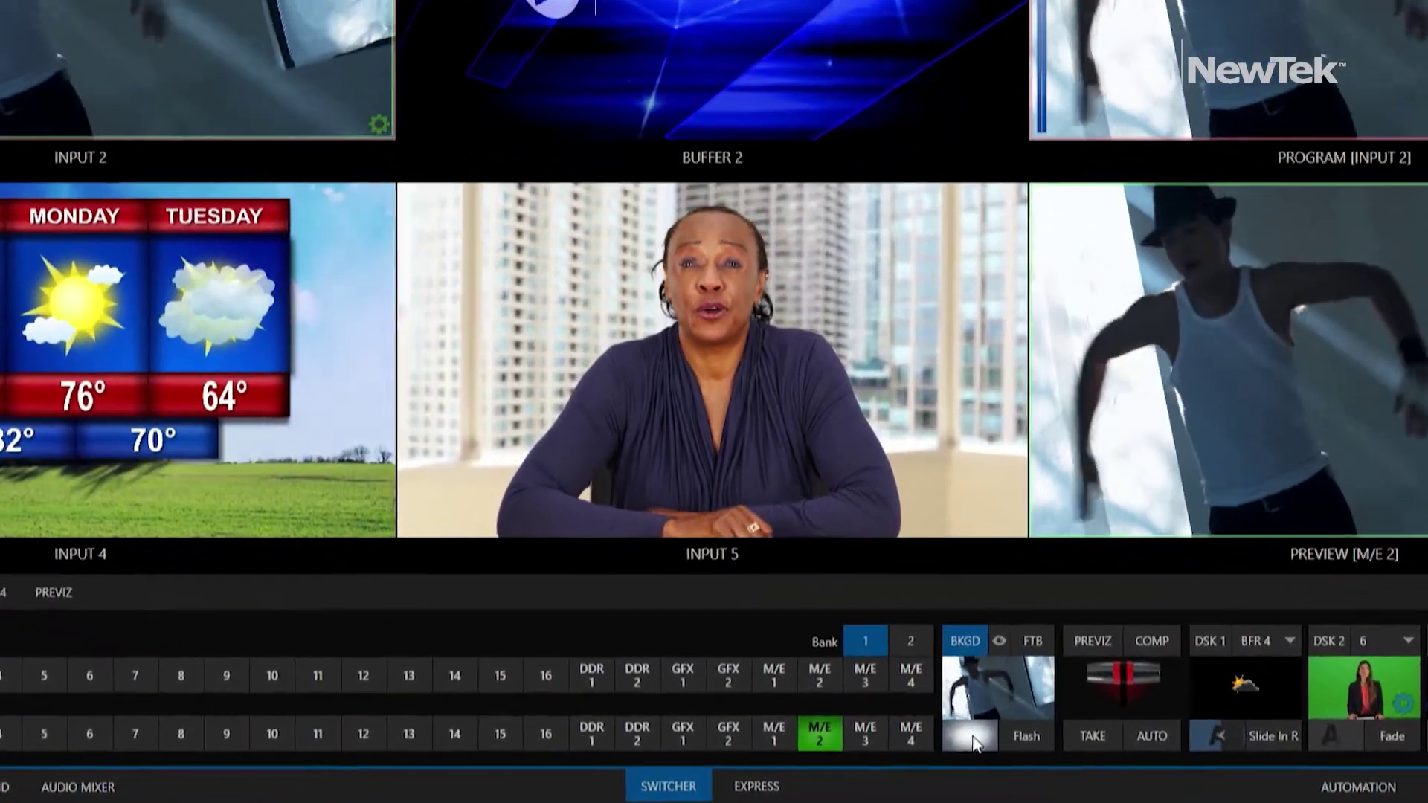
Step: Load the soft Clock wipe CW 12(S) into slot 3 of the main background transition bin
left_click(909, 755)
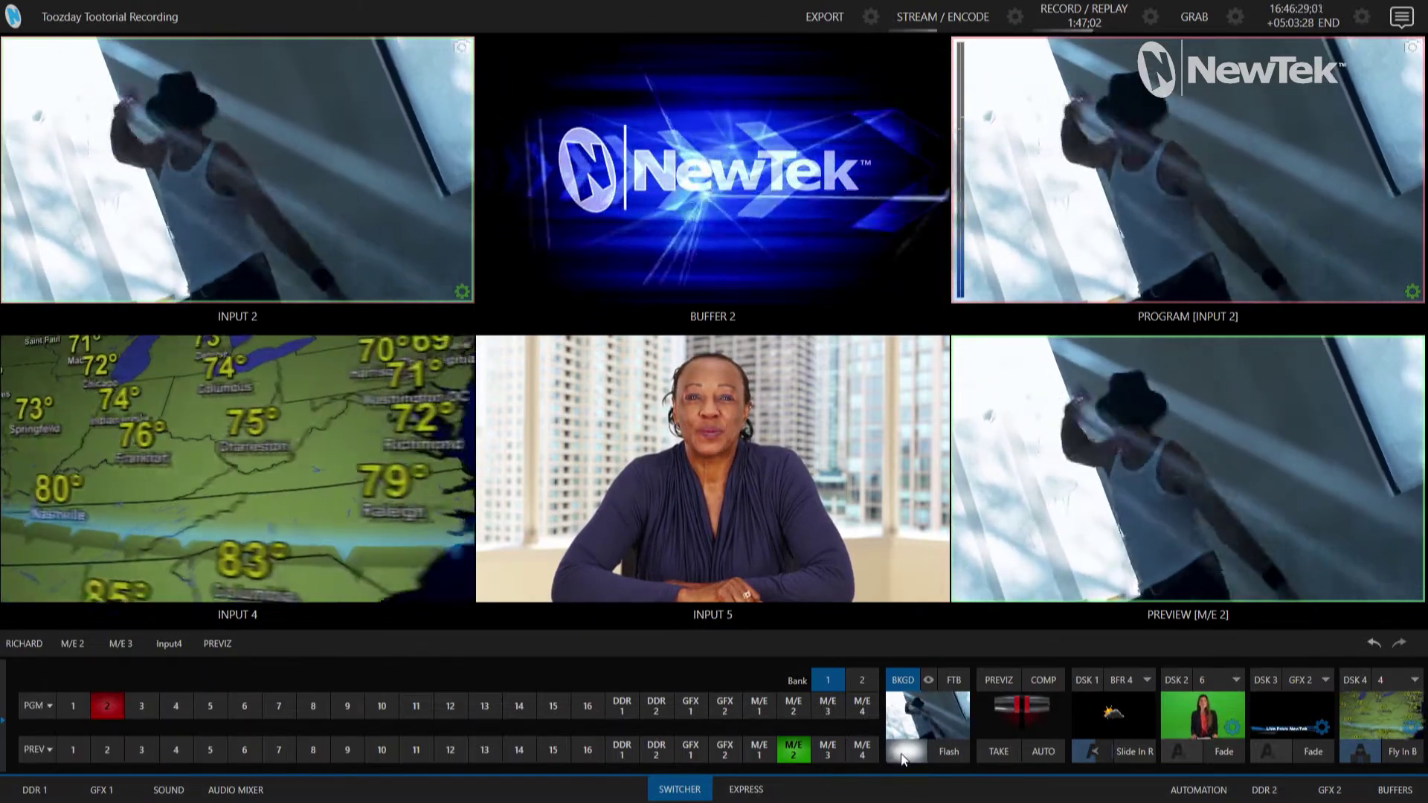
mouse_move(902, 754)
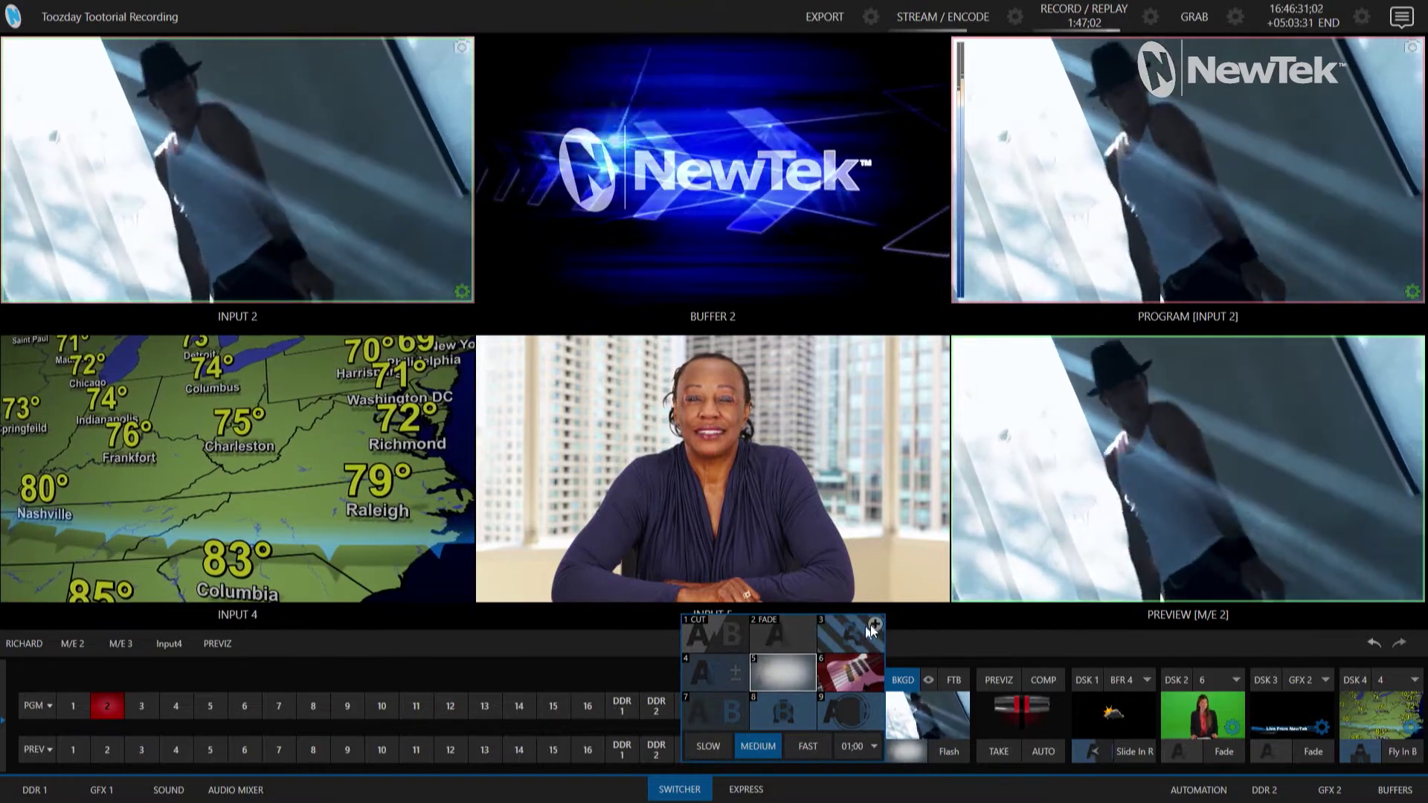
left_click(875, 625)
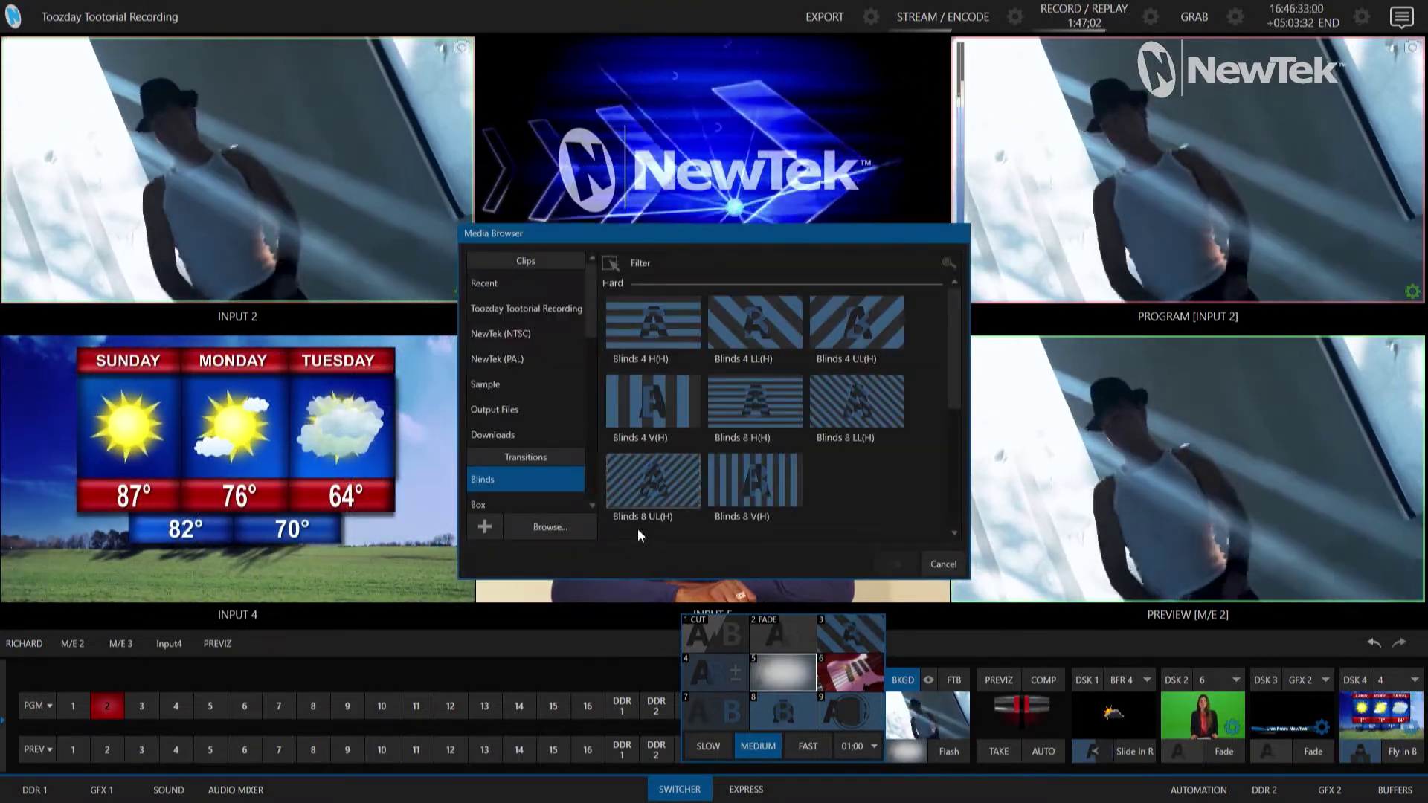
scroll(529, 452, "down", 2)
left_click(519, 386)
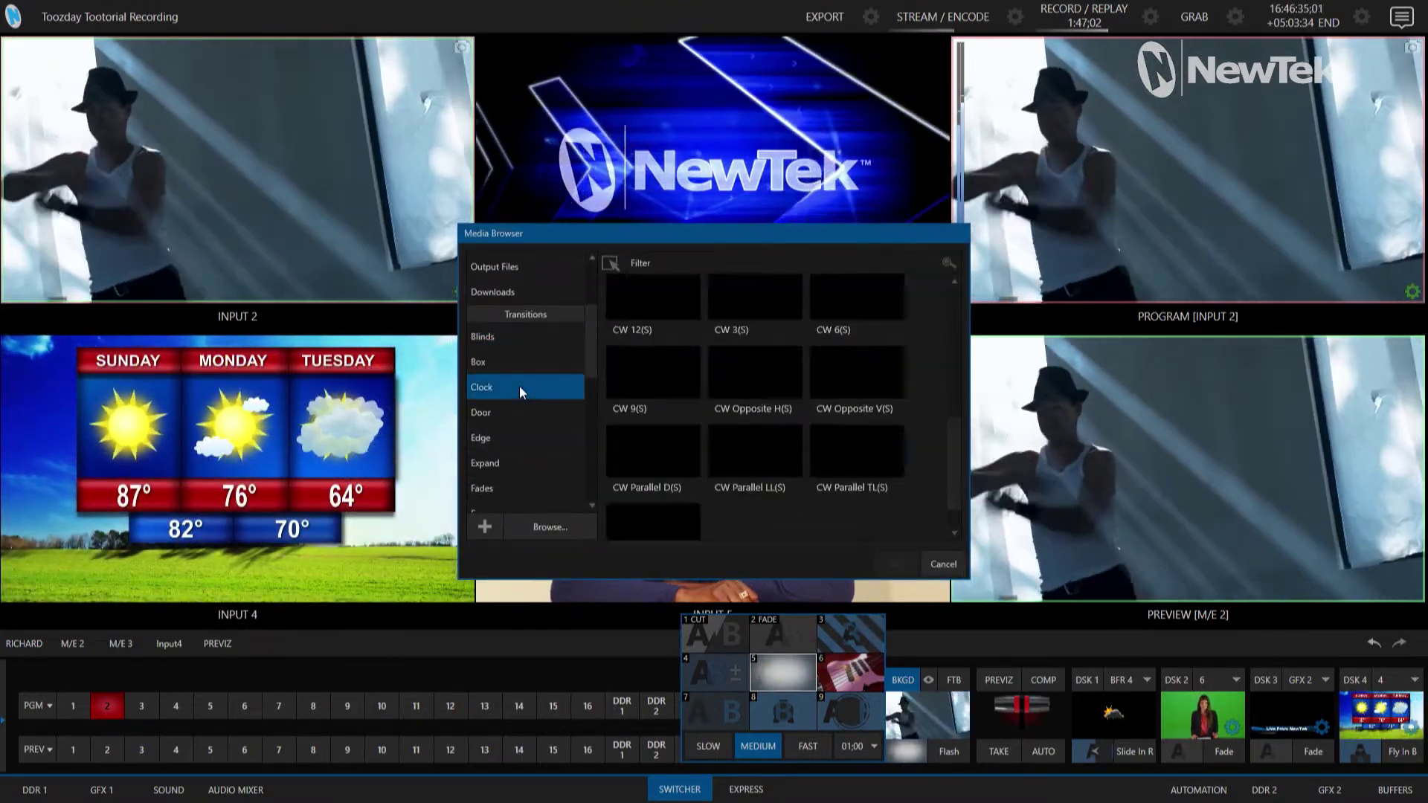
scroll(695, 315, "down", 1)
scroll(662, 382, "up", 2)
scroll(671, 421, "down", 1)
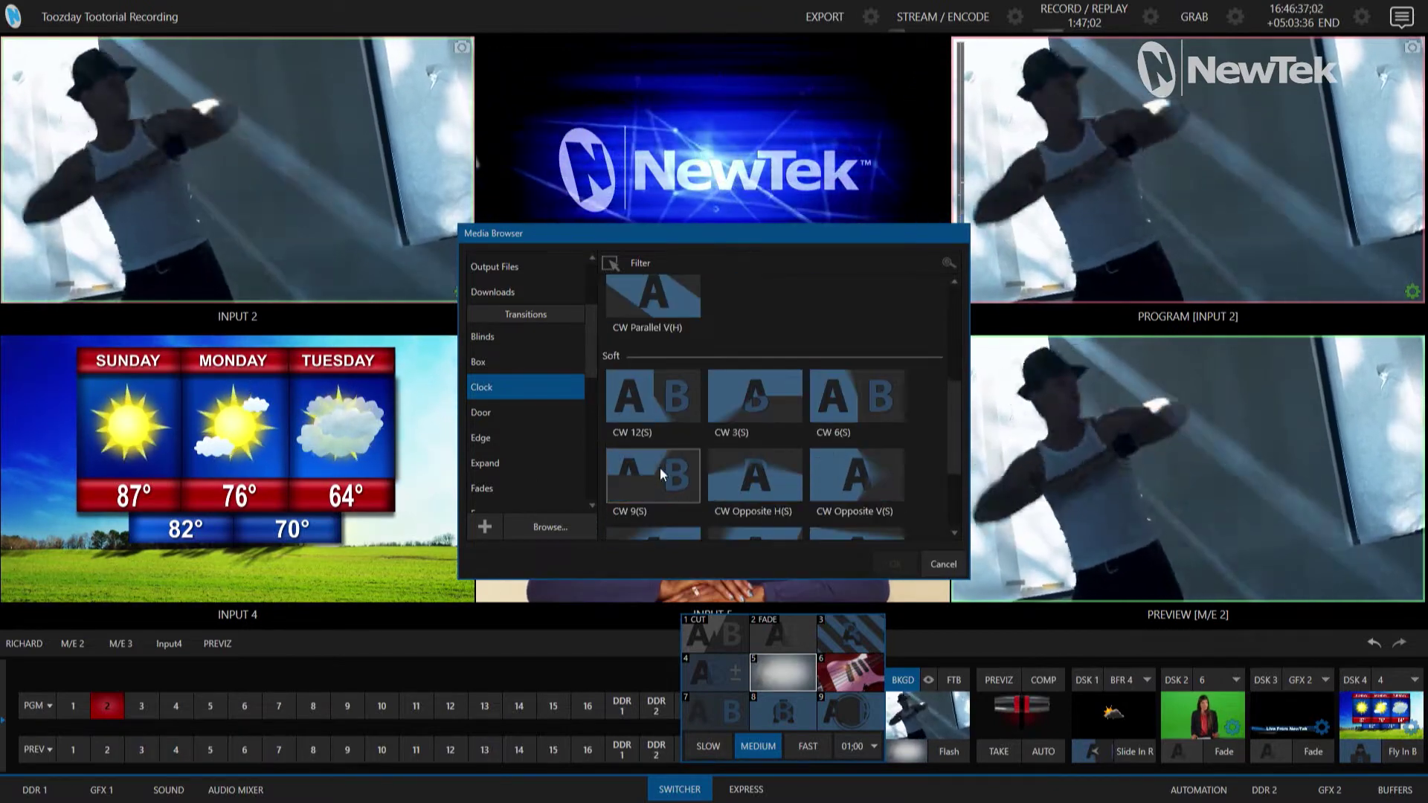
left_click(655, 398)
left_click(895, 564)
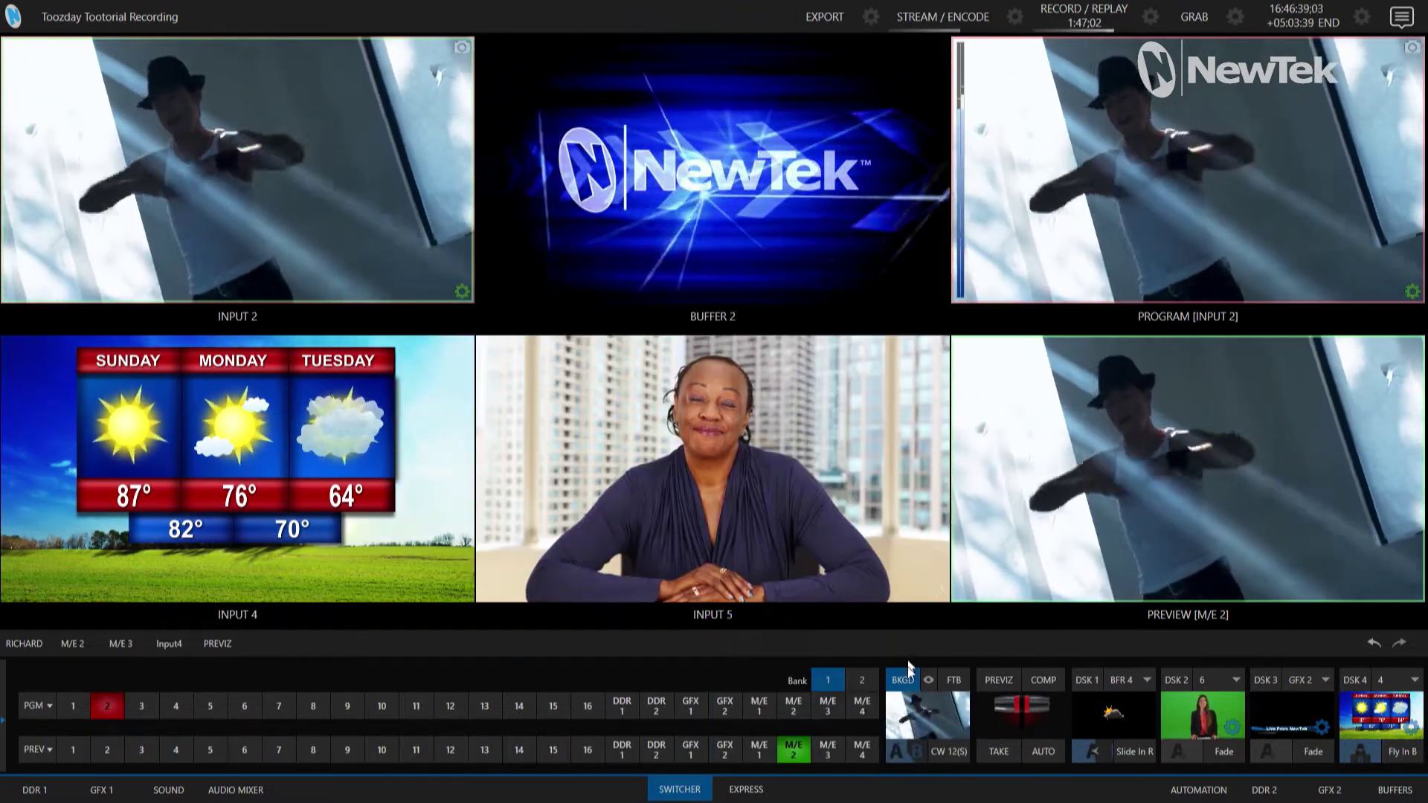
Step: Load the soft Clock wipes CW 3(S) into slot 4 and CW 6(S) into slot 5 of the main transition bin
left_click(900, 748)
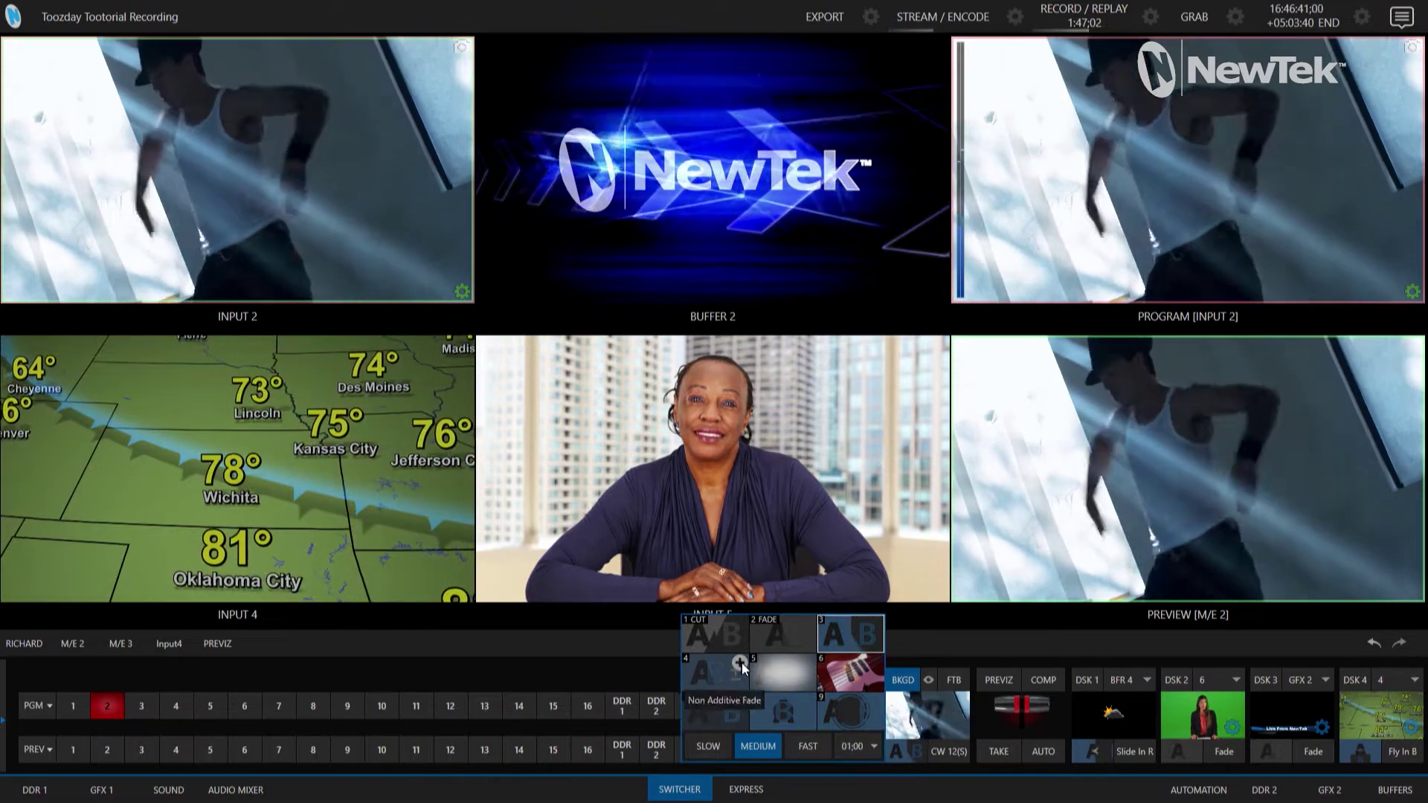
left_click(742, 665)
left_click(747, 403)
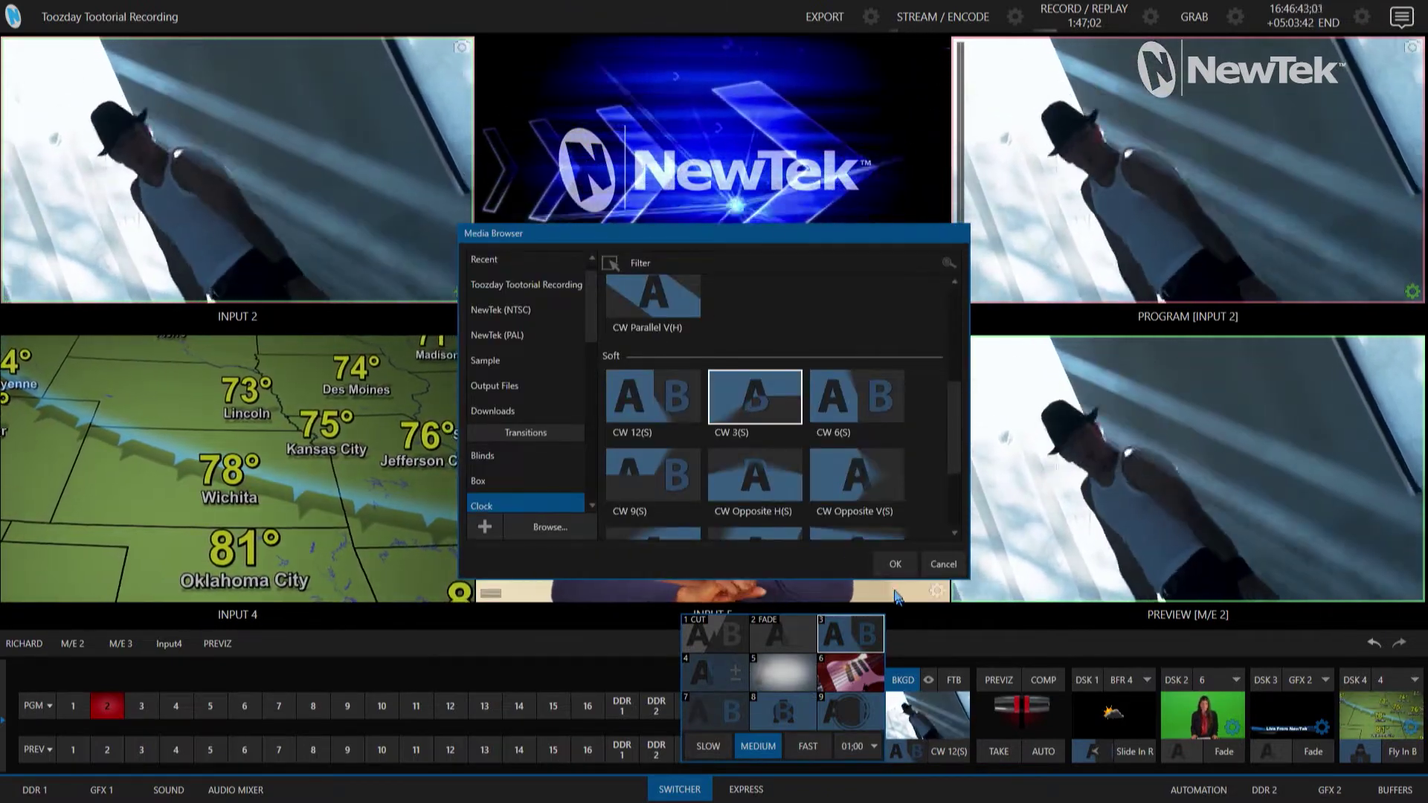
left_click(895, 564)
left_click(917, 750)
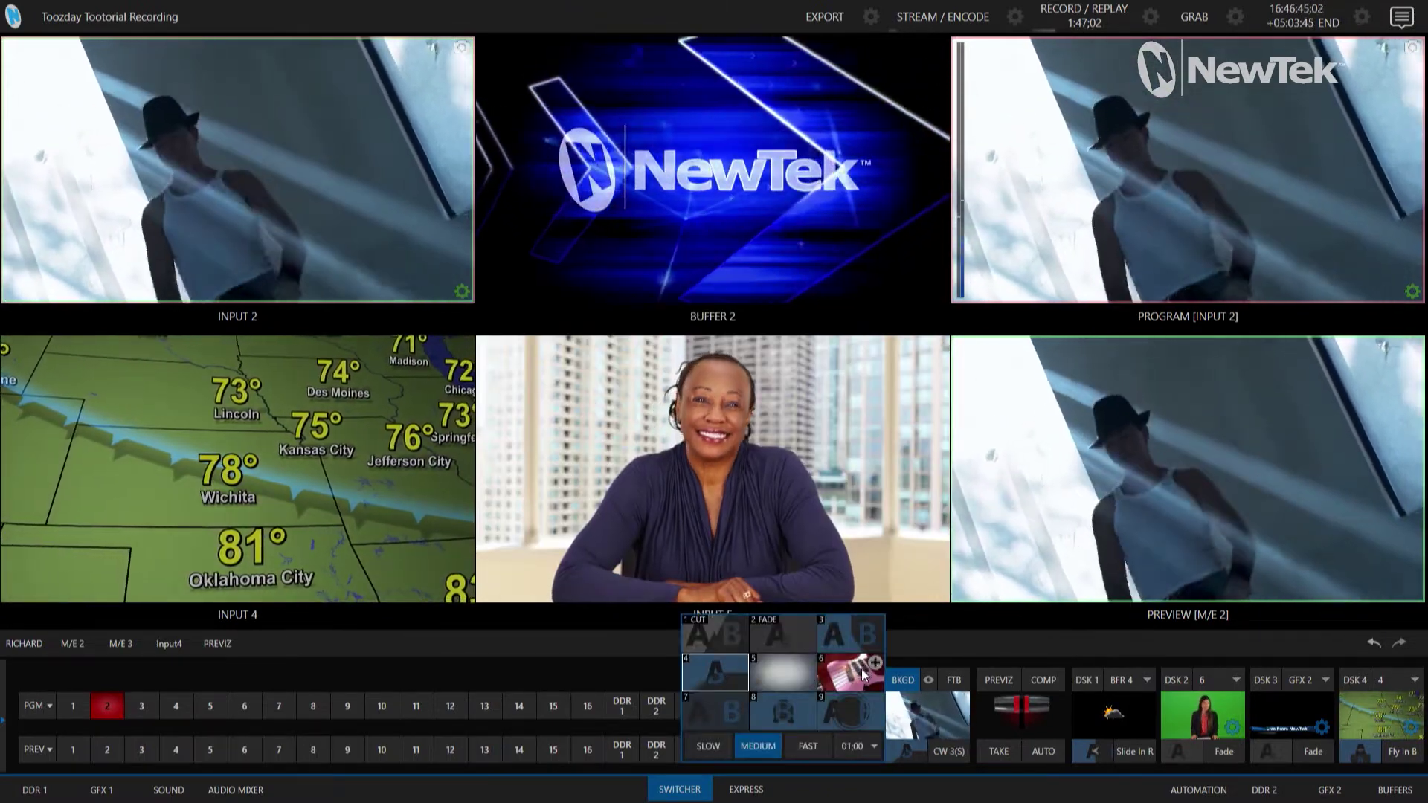
left_click(809, 662)
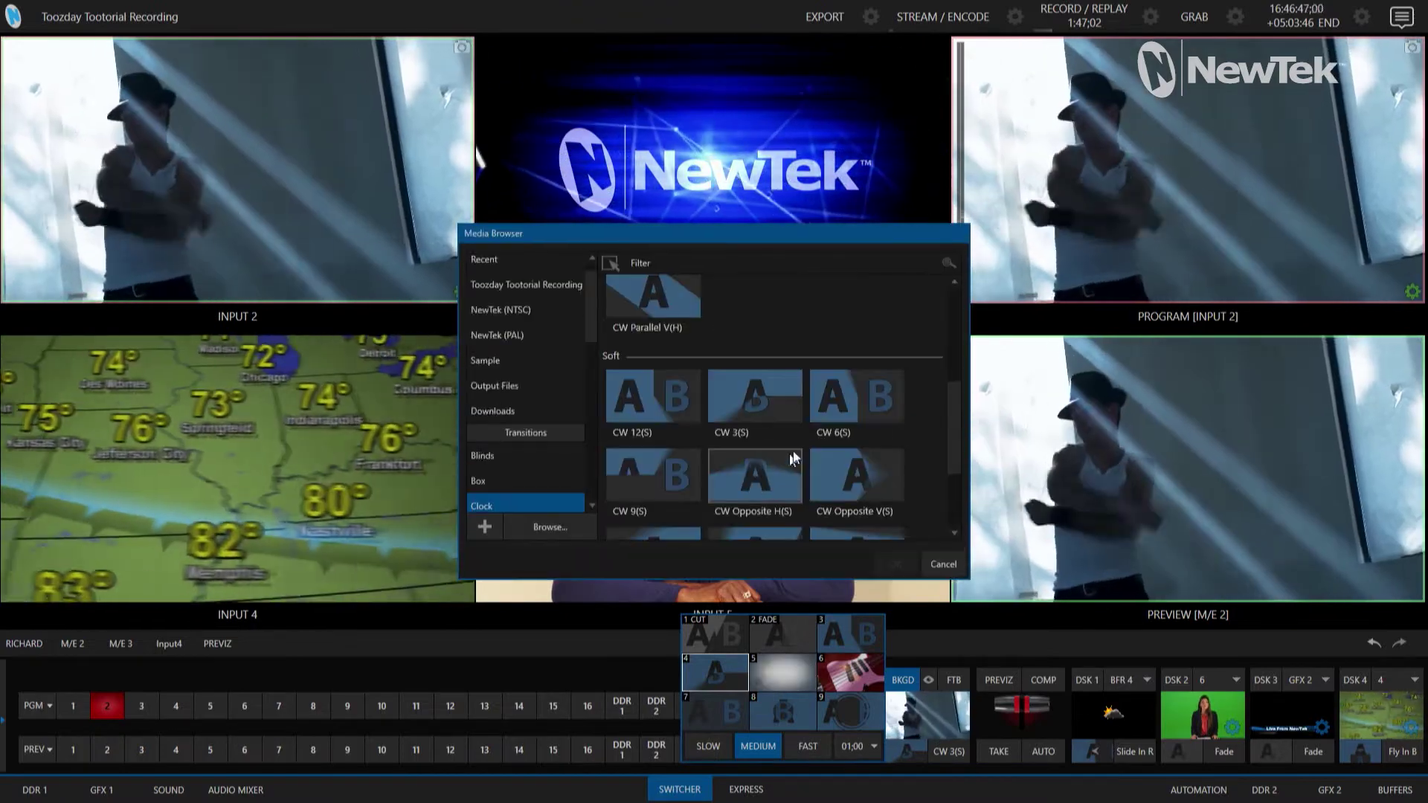
left_click(895, 564)
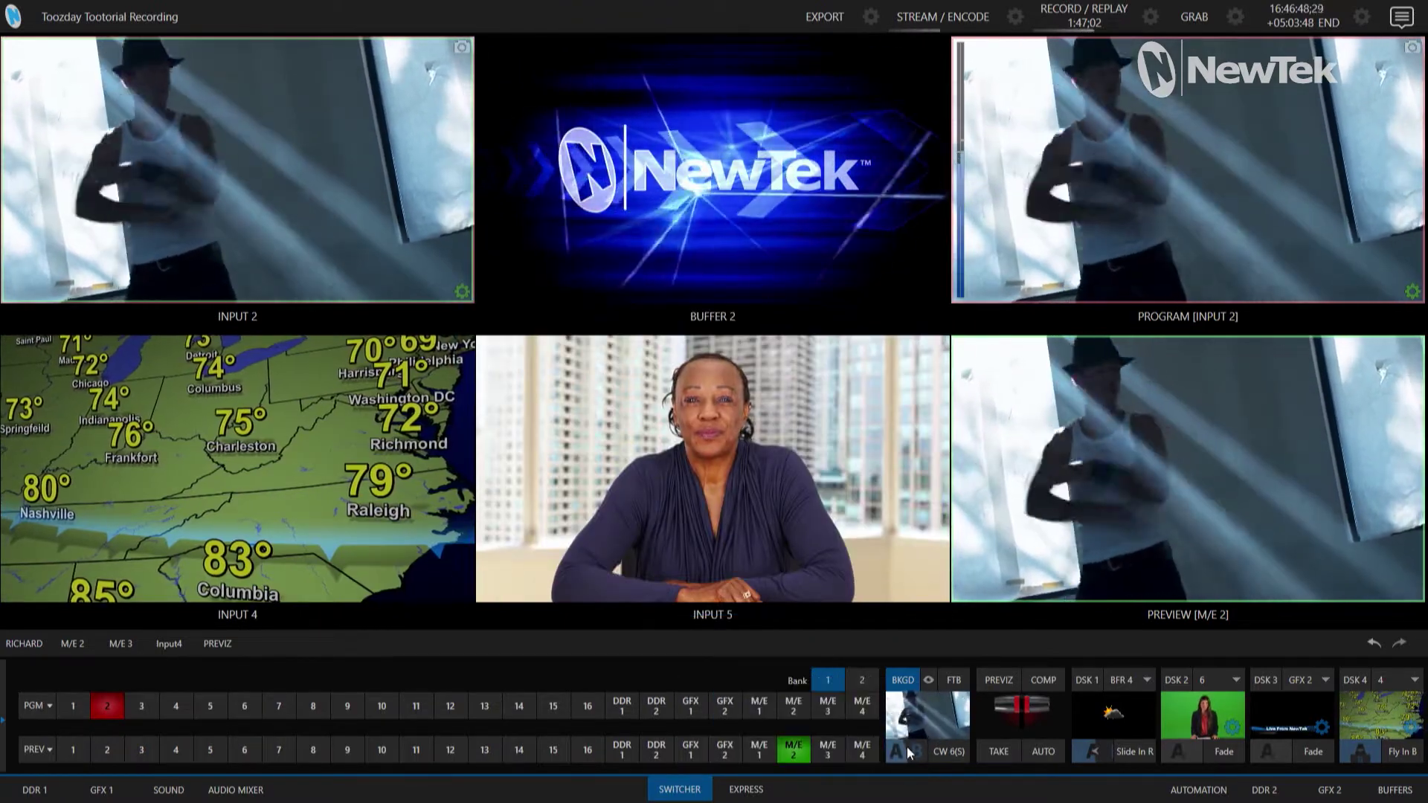
Step: Load the soft Clock wipes CW 9(S) into slot 6 and CW Parallel D(S) into slot 7 of the main transition bin
left_click(907, 747)
left_click(864, 663)
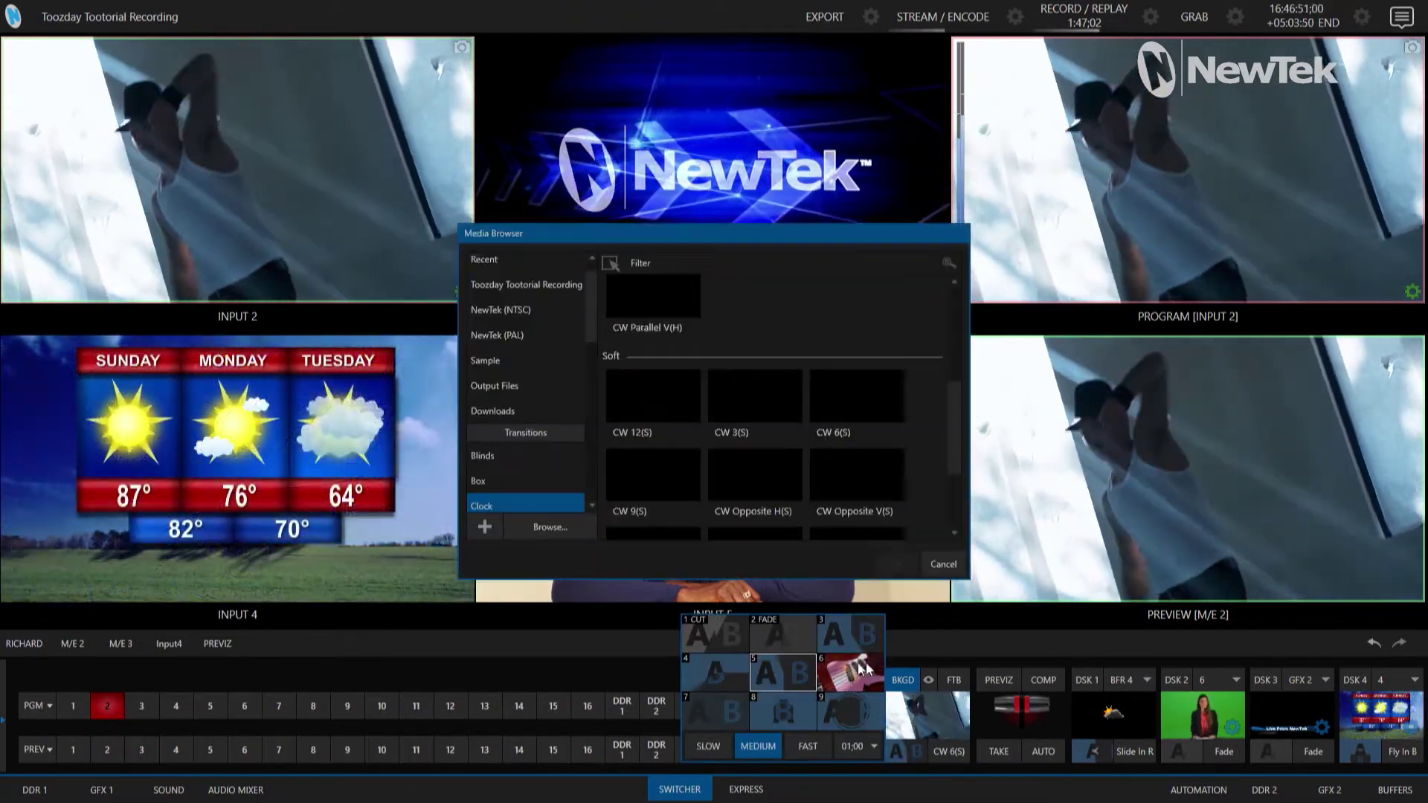
left_click(655, 473)
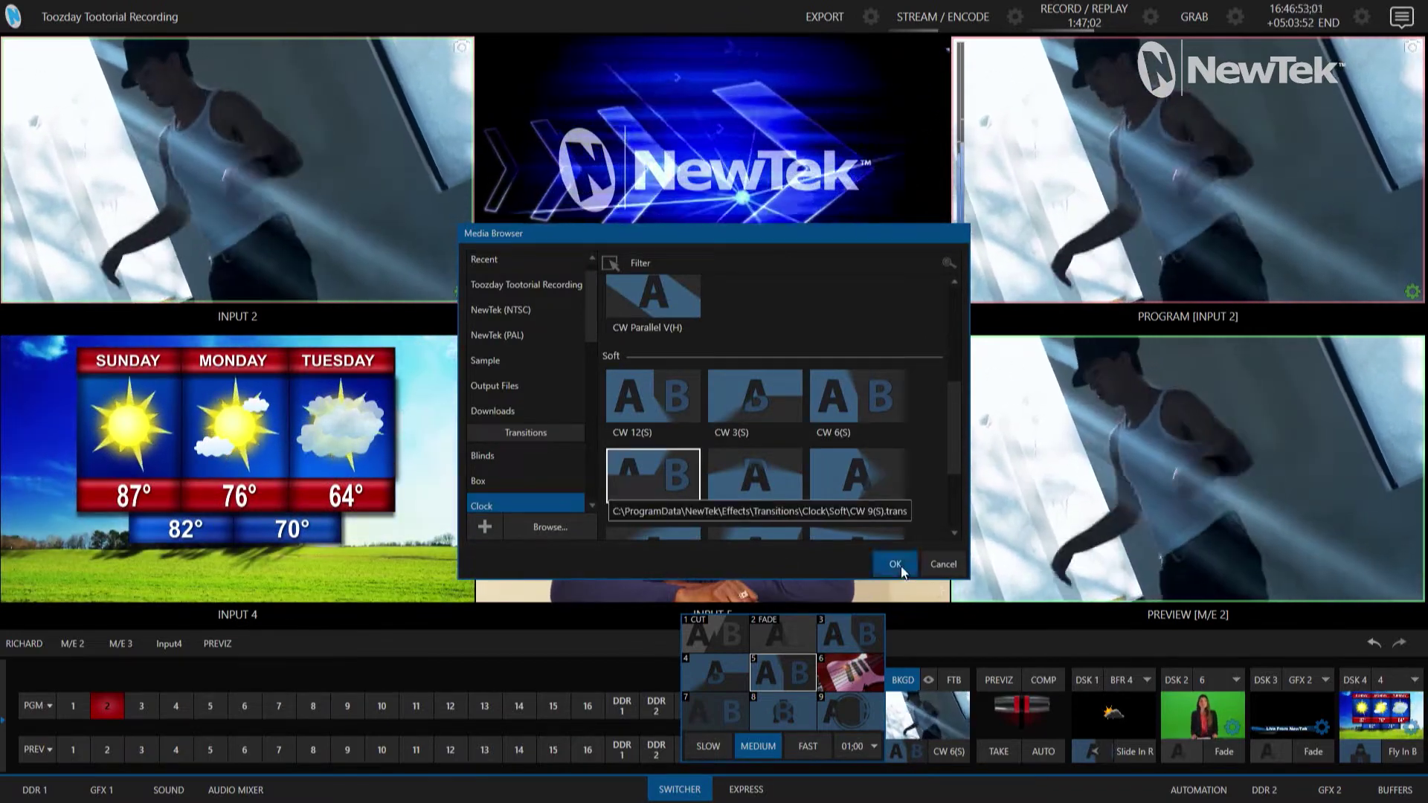
left_click(896, 564)
left_click(903, 753)
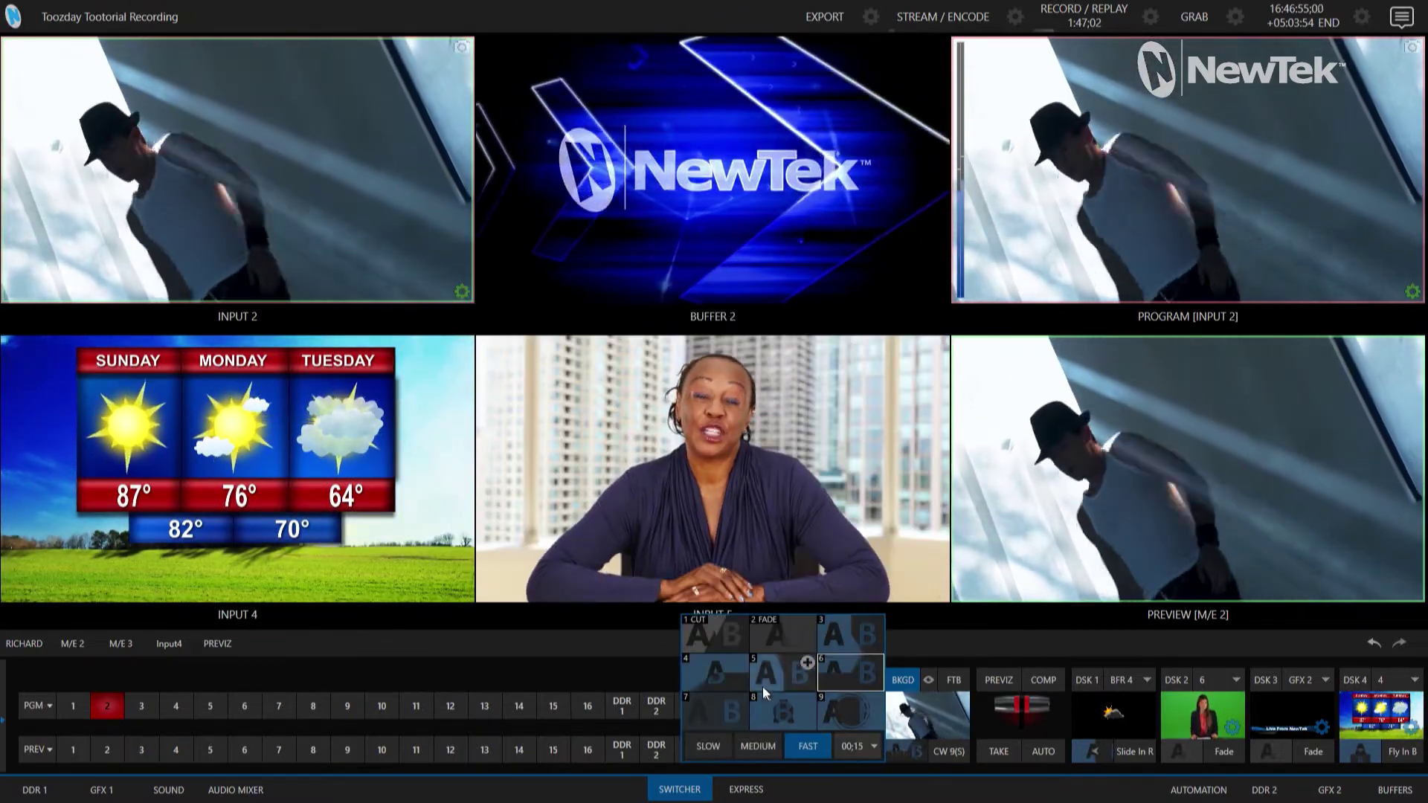
left_click(740, 699)
scroll(634, 506, "down", 3)
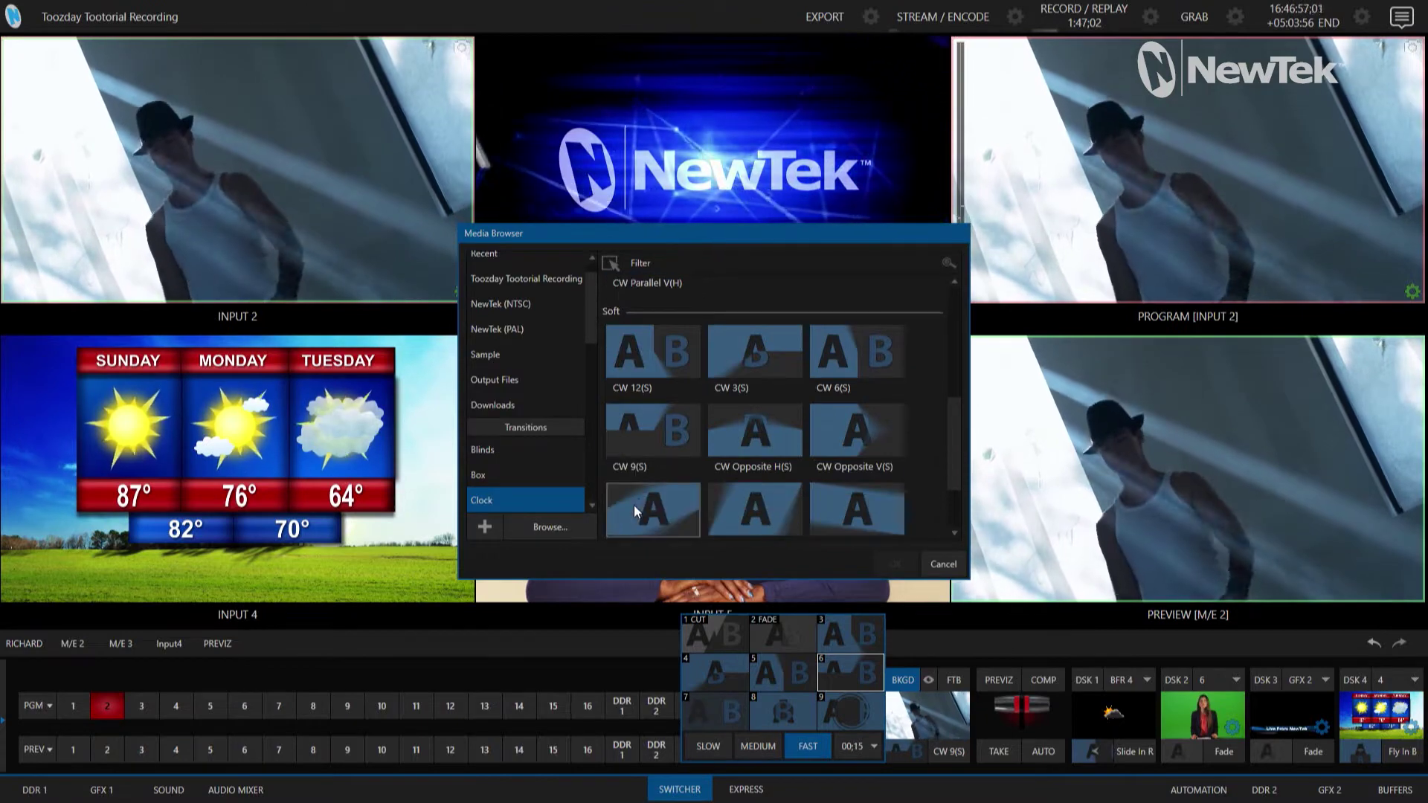
left_click(649, 497)
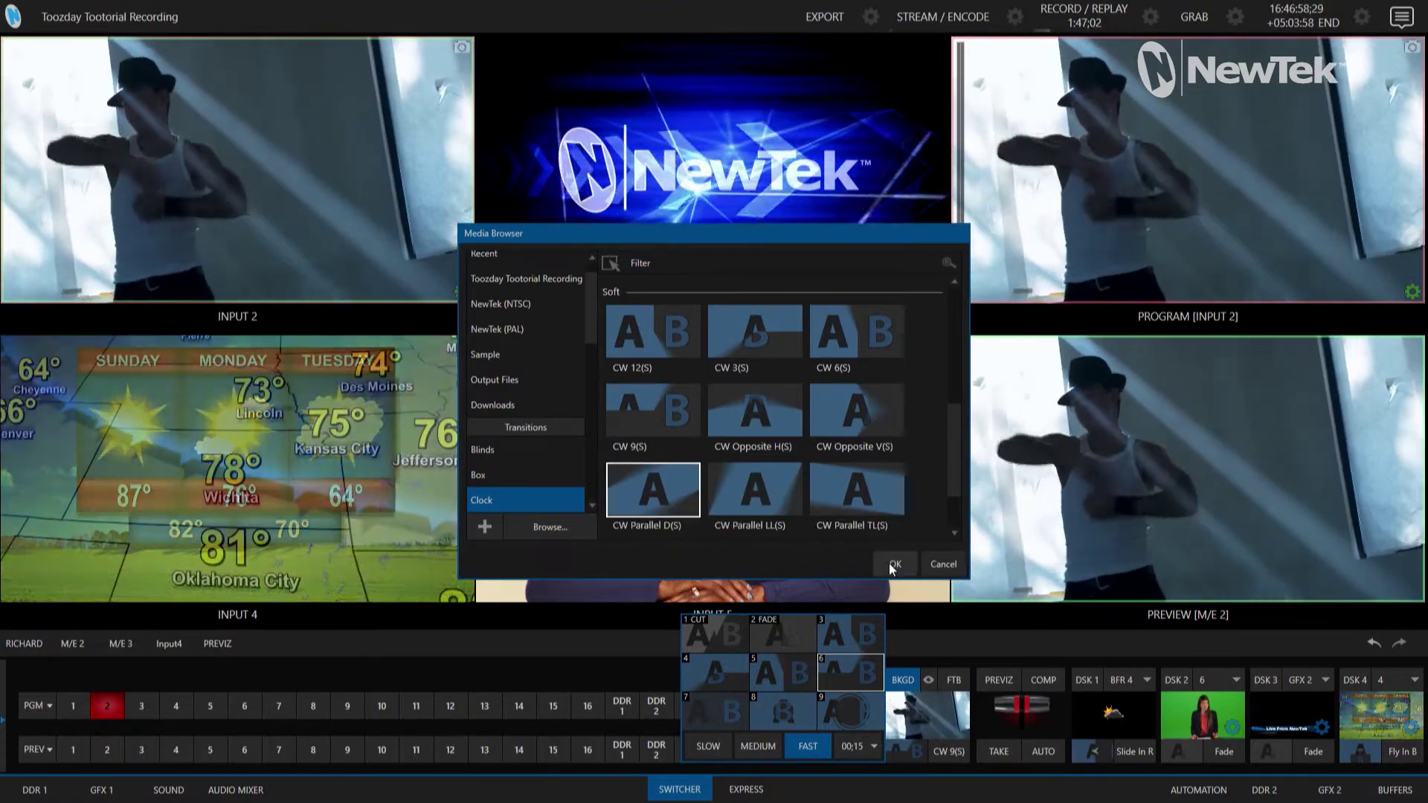
left_click(890, 564)
Step: Load the soft Clock wipes CW Parallel LL(S) into slot 8 and CW 9(S) into slot 9 of the main transition bin
left_click(928, 755)
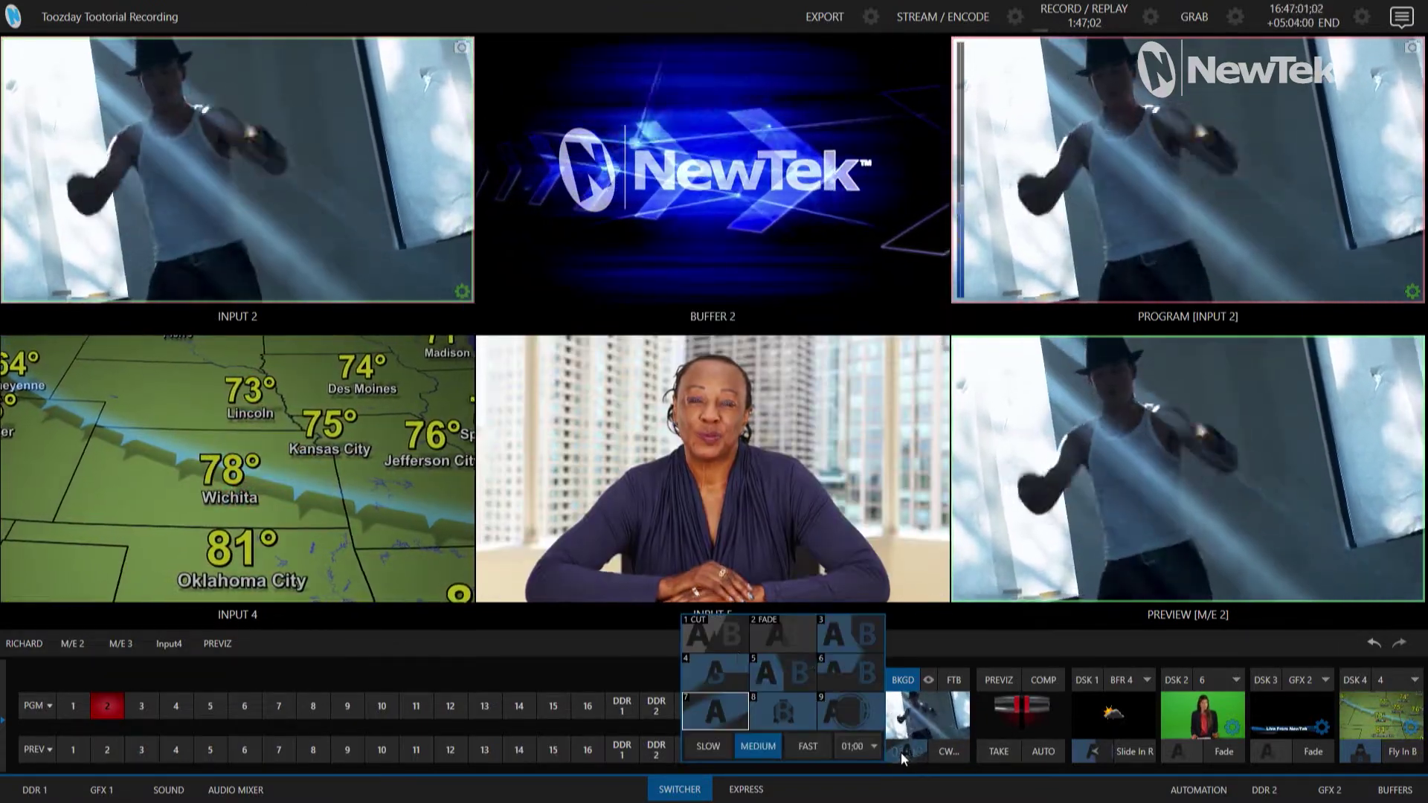
left_click(808, 704)
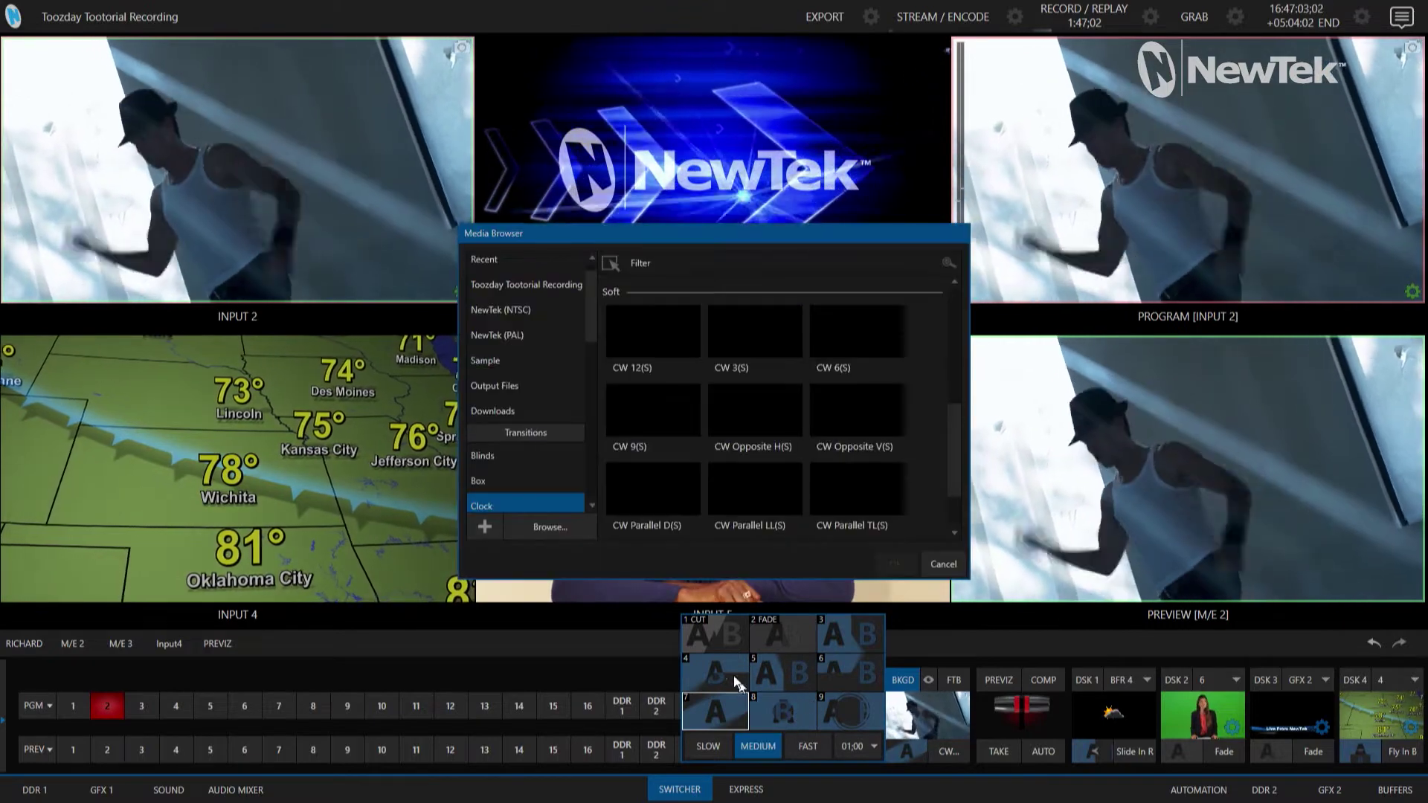
scroll(731, 508, "down", 1)
left_click(753, 456)
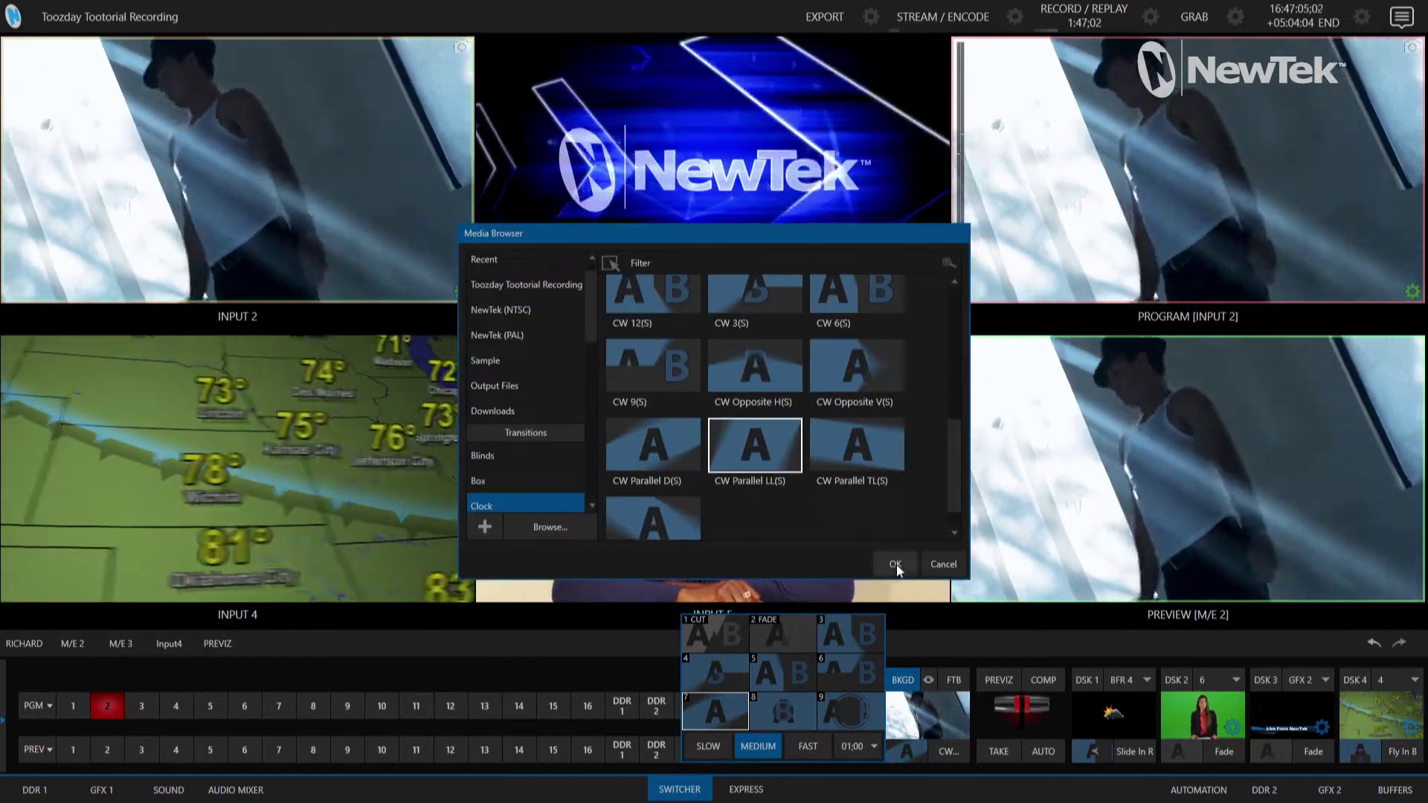
left_click(895, 565)
left_click(912, 756)
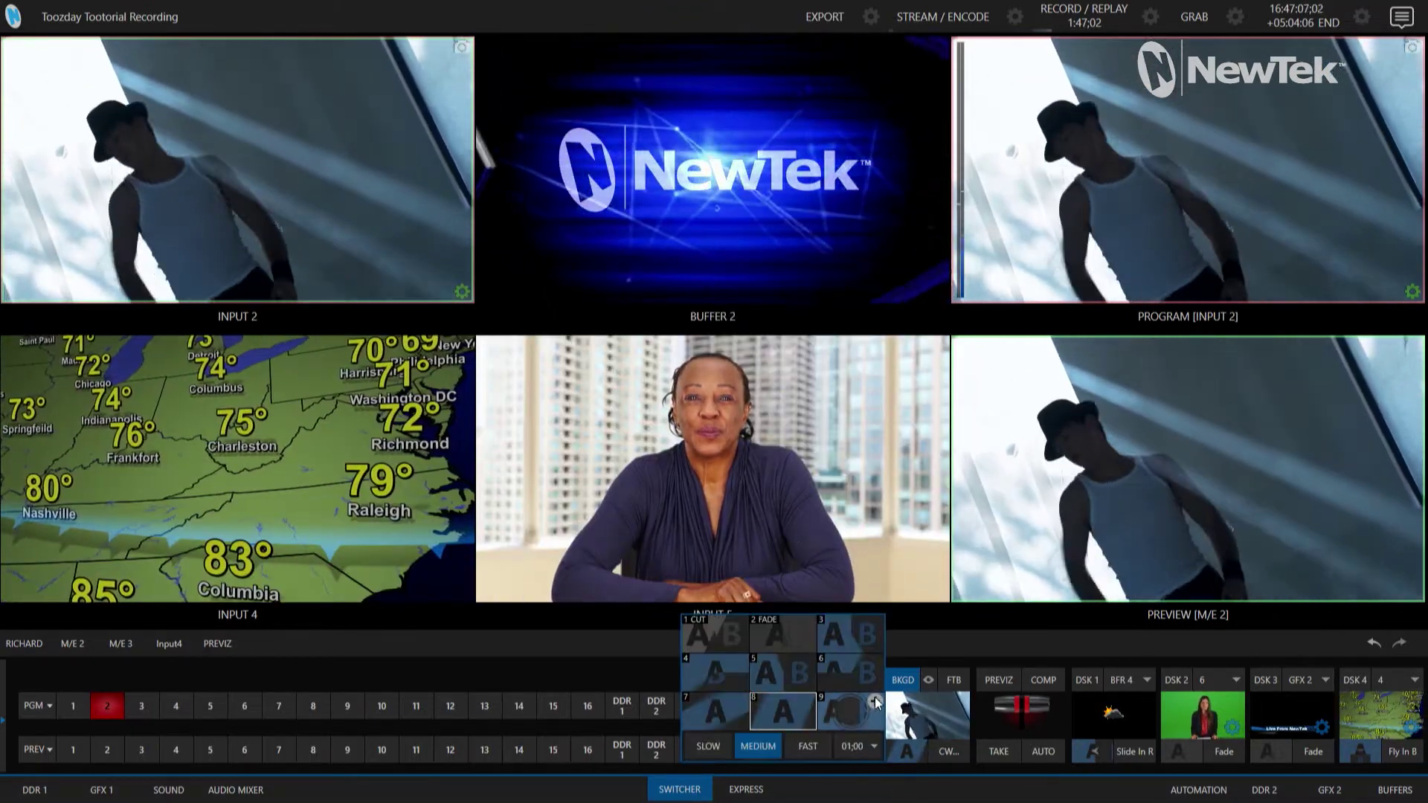
left_click(875, 703)
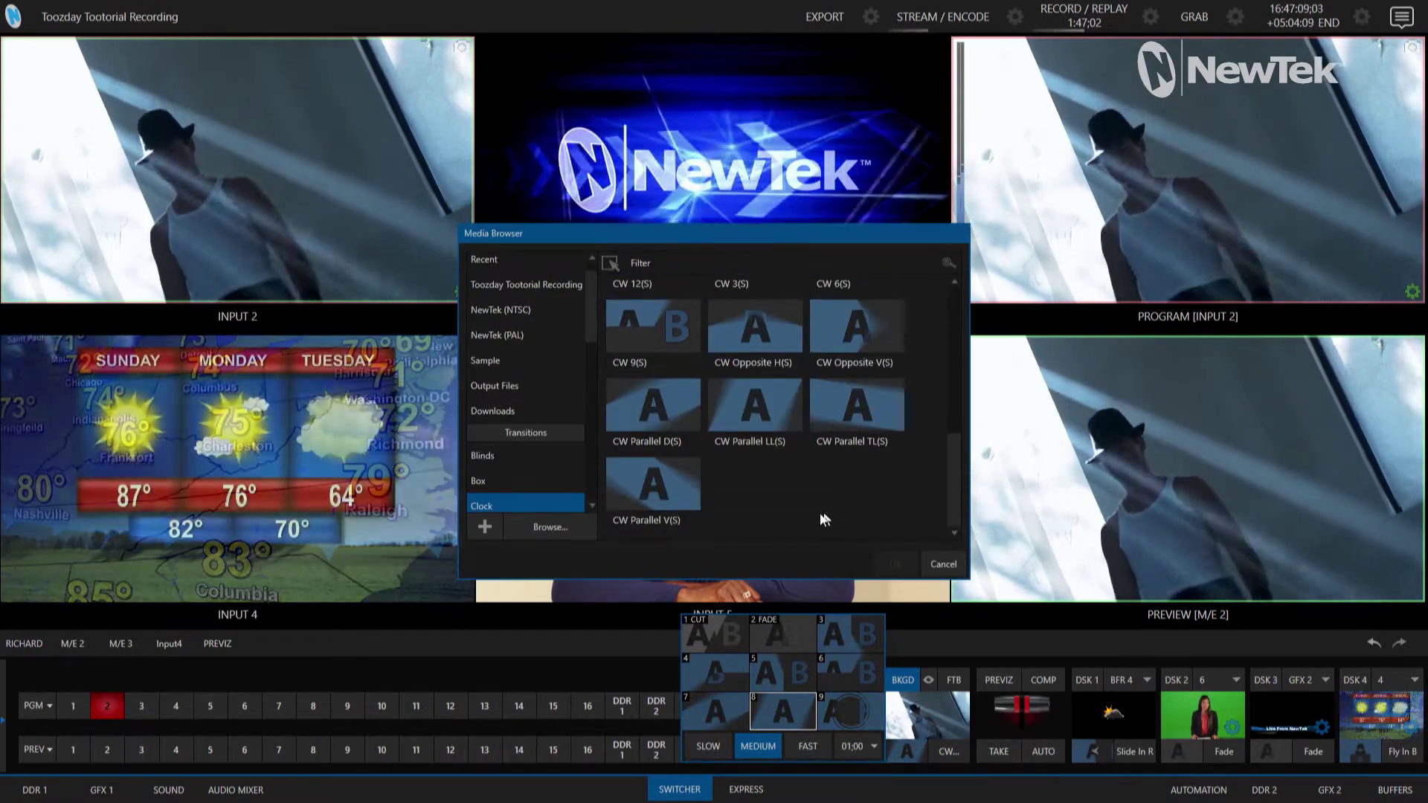
scroll(744, 375, "up", 1)
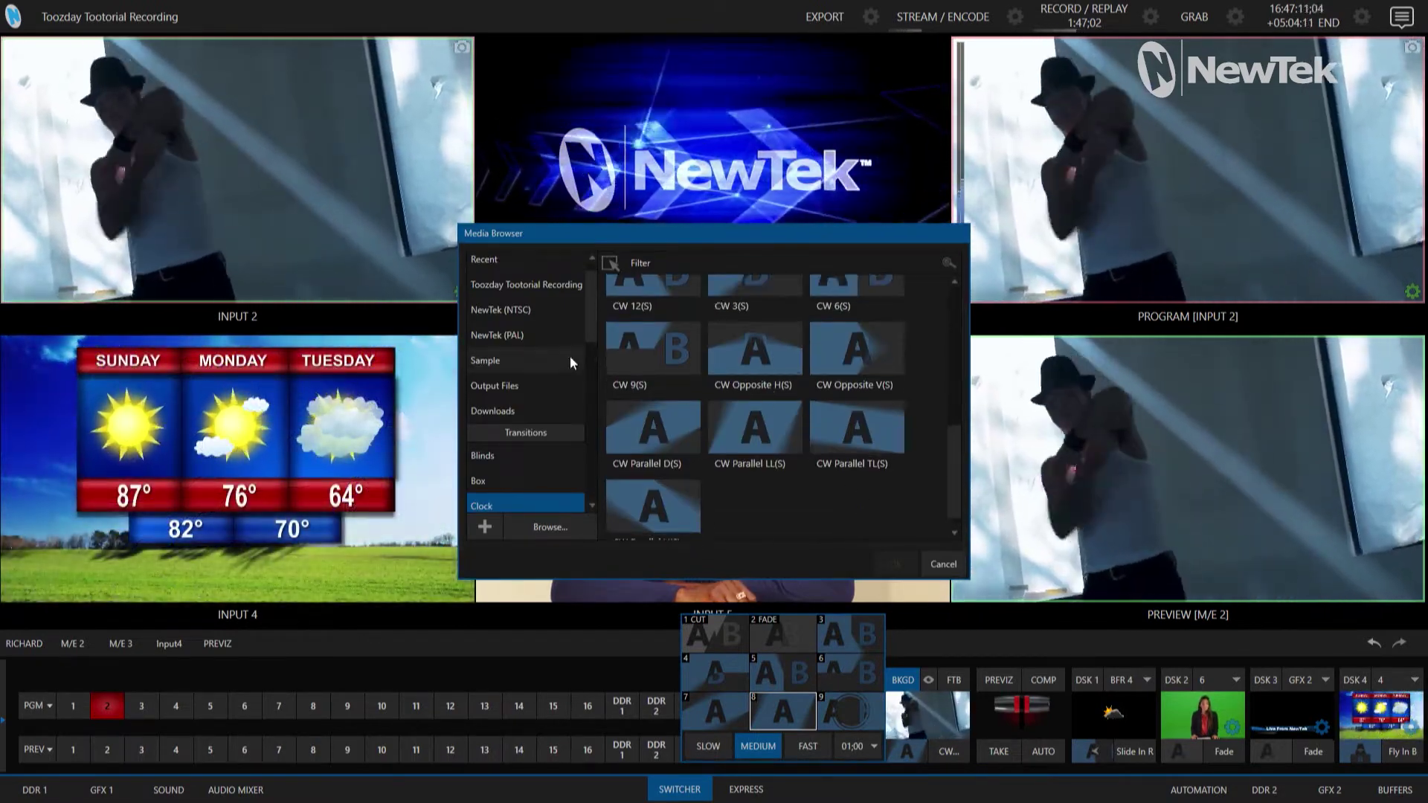
left_click(896, 564)
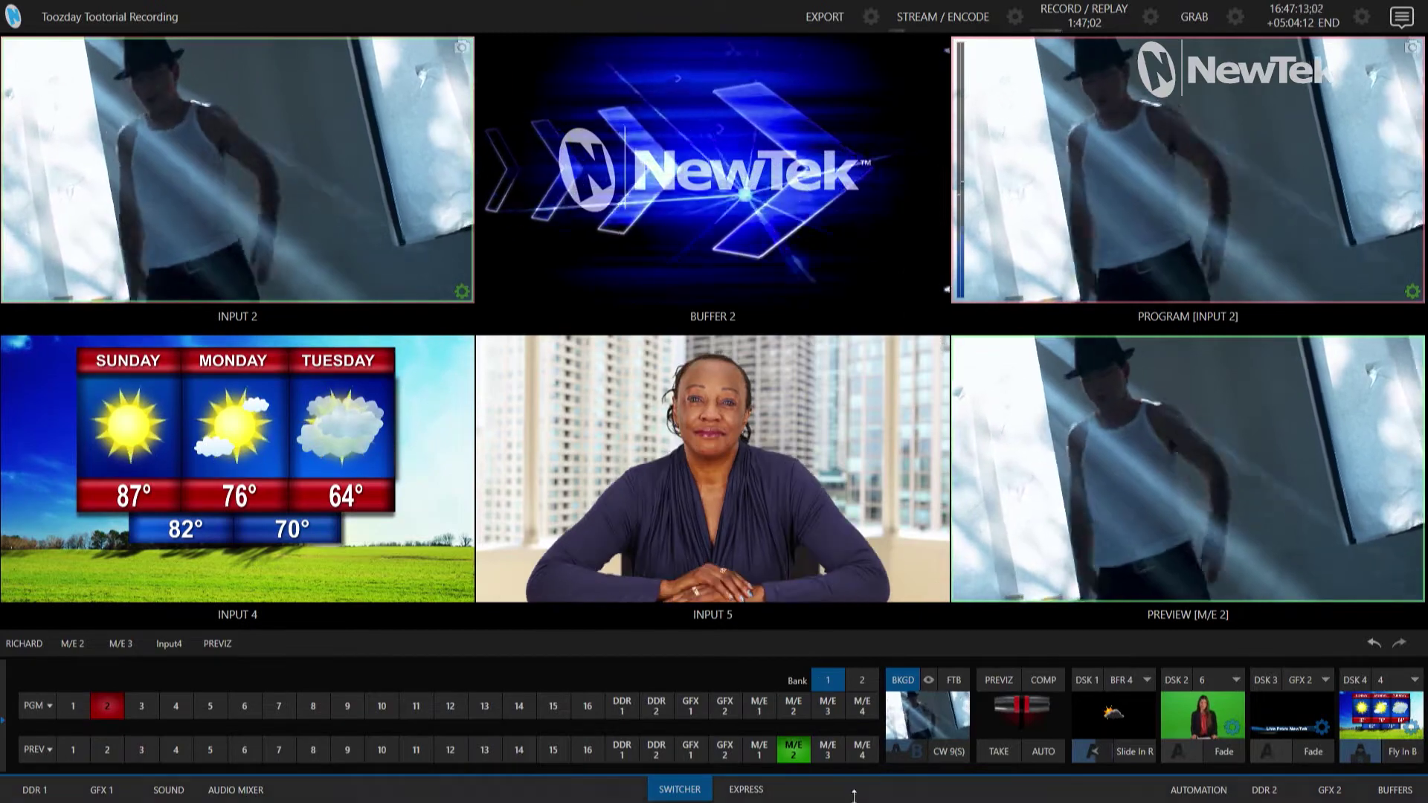
Step: Put Input 4 on preview and transition it to program and back to Input 2 using the loaded clock wipes
left_click(182, 754)
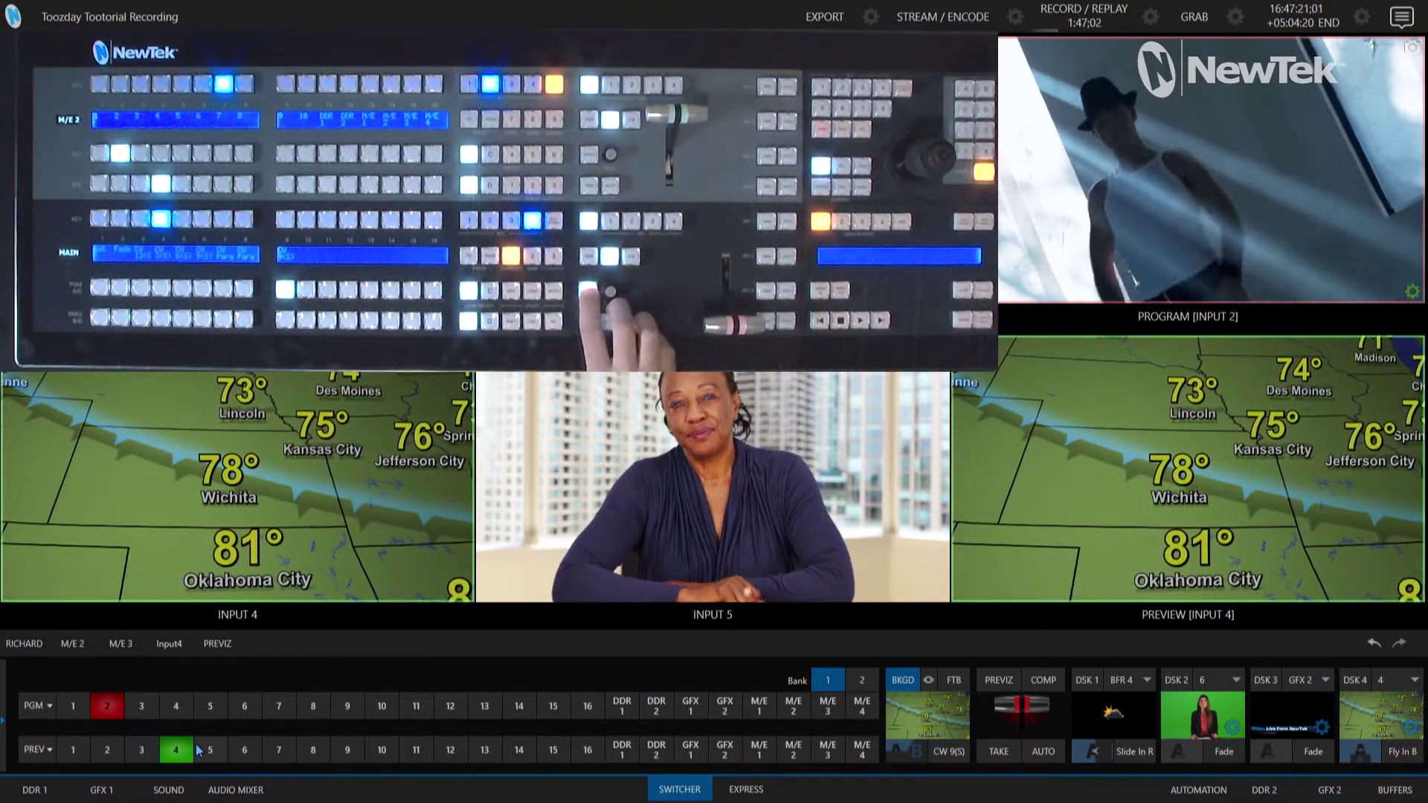
key("space")
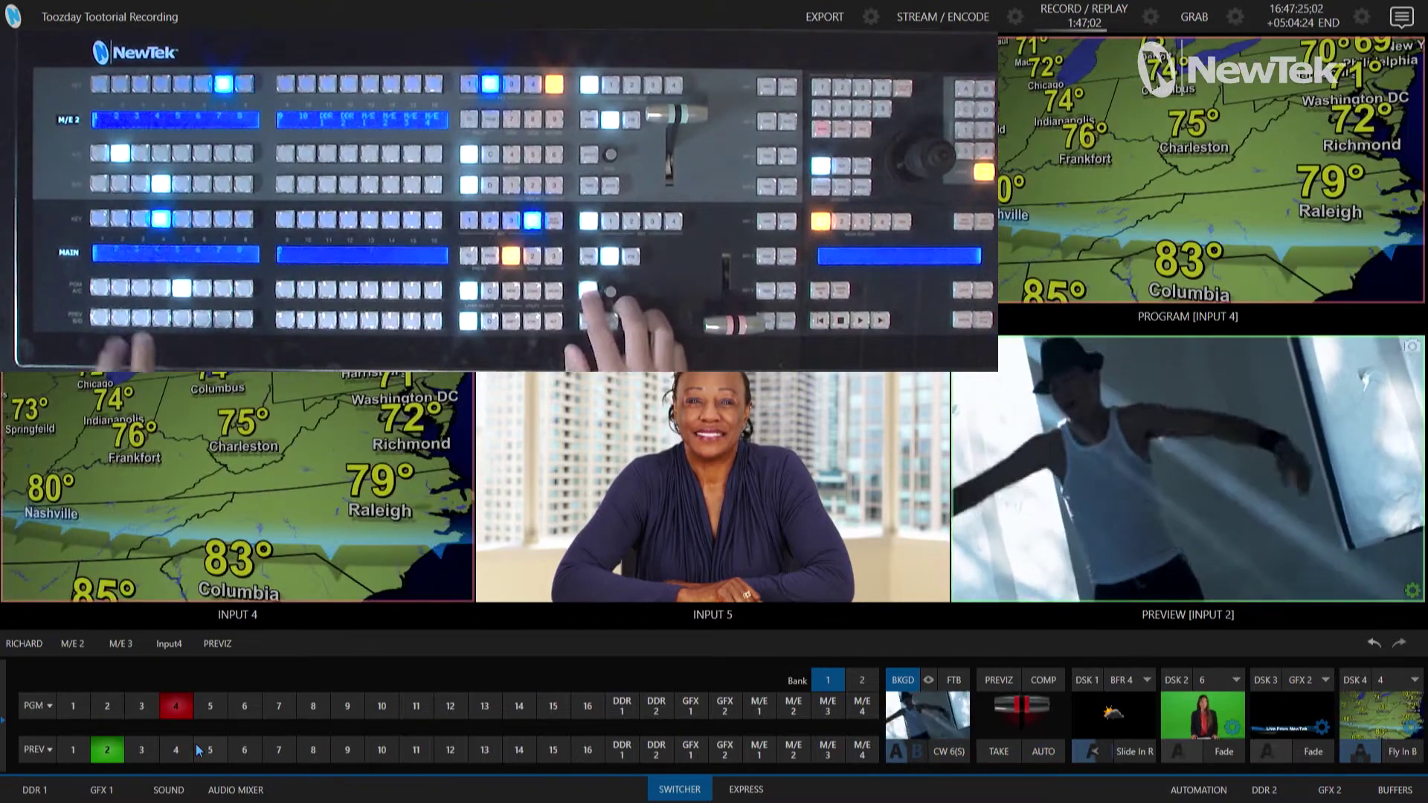
key("space")
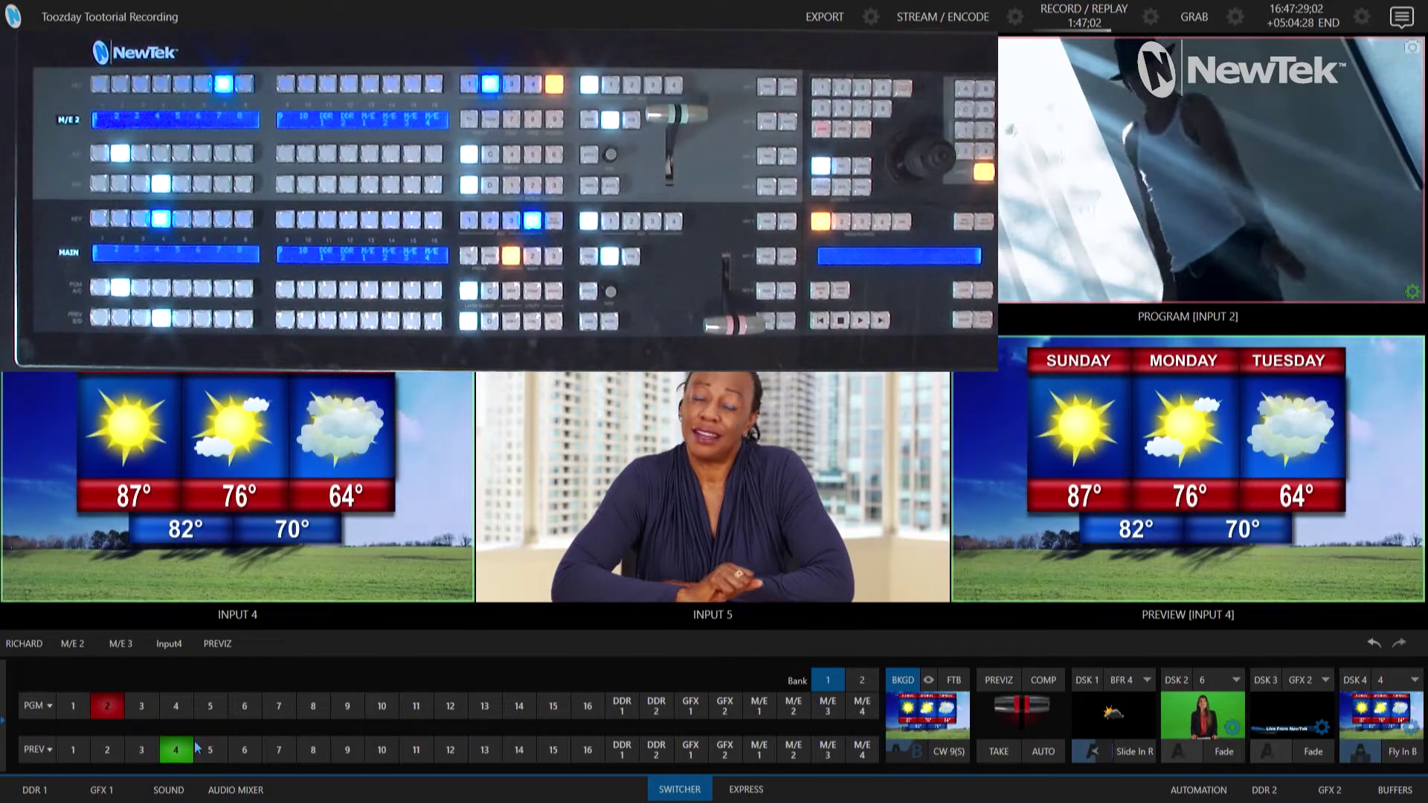
Step: Store the current main switcher setup in memory preset slot 2
left_click(3, 745)
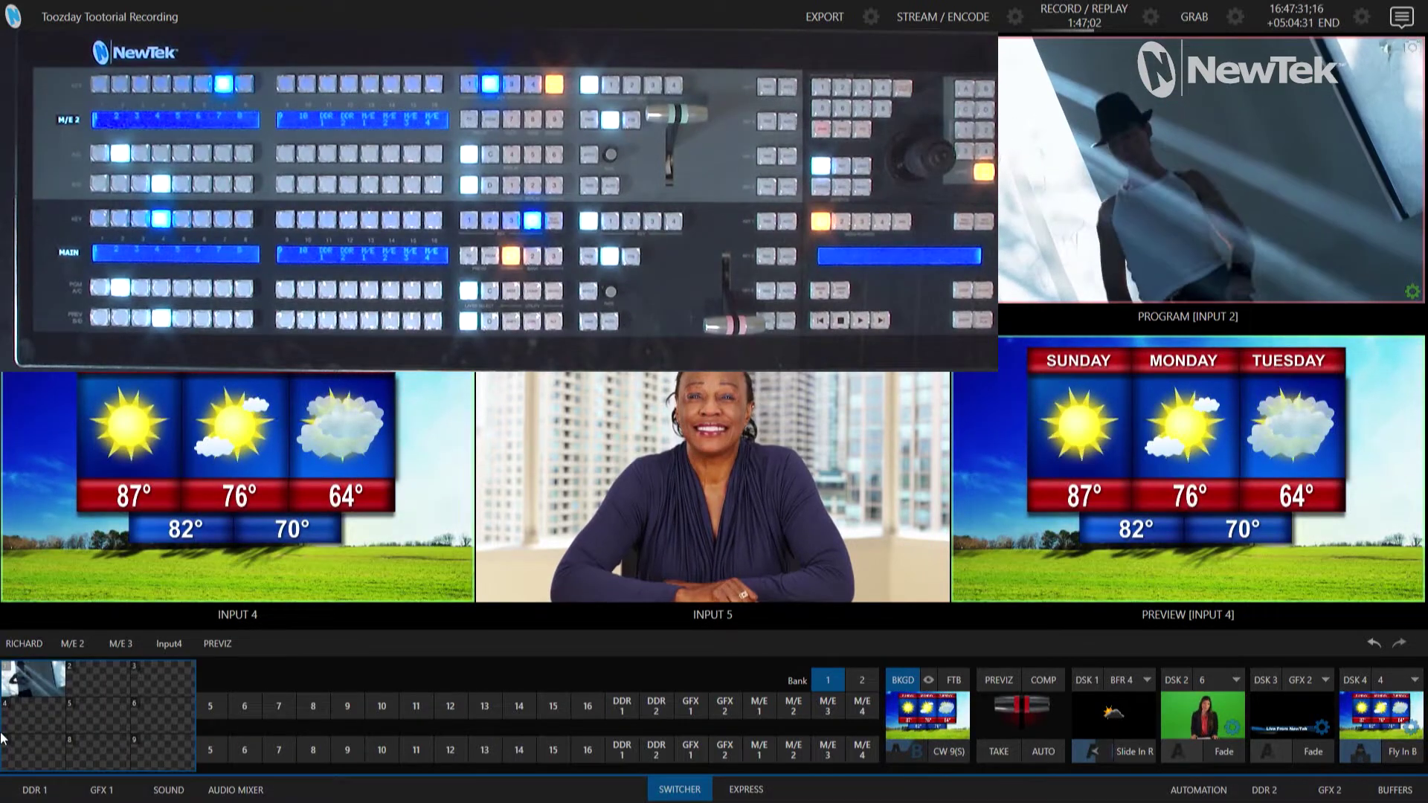
left_click(121, 668)
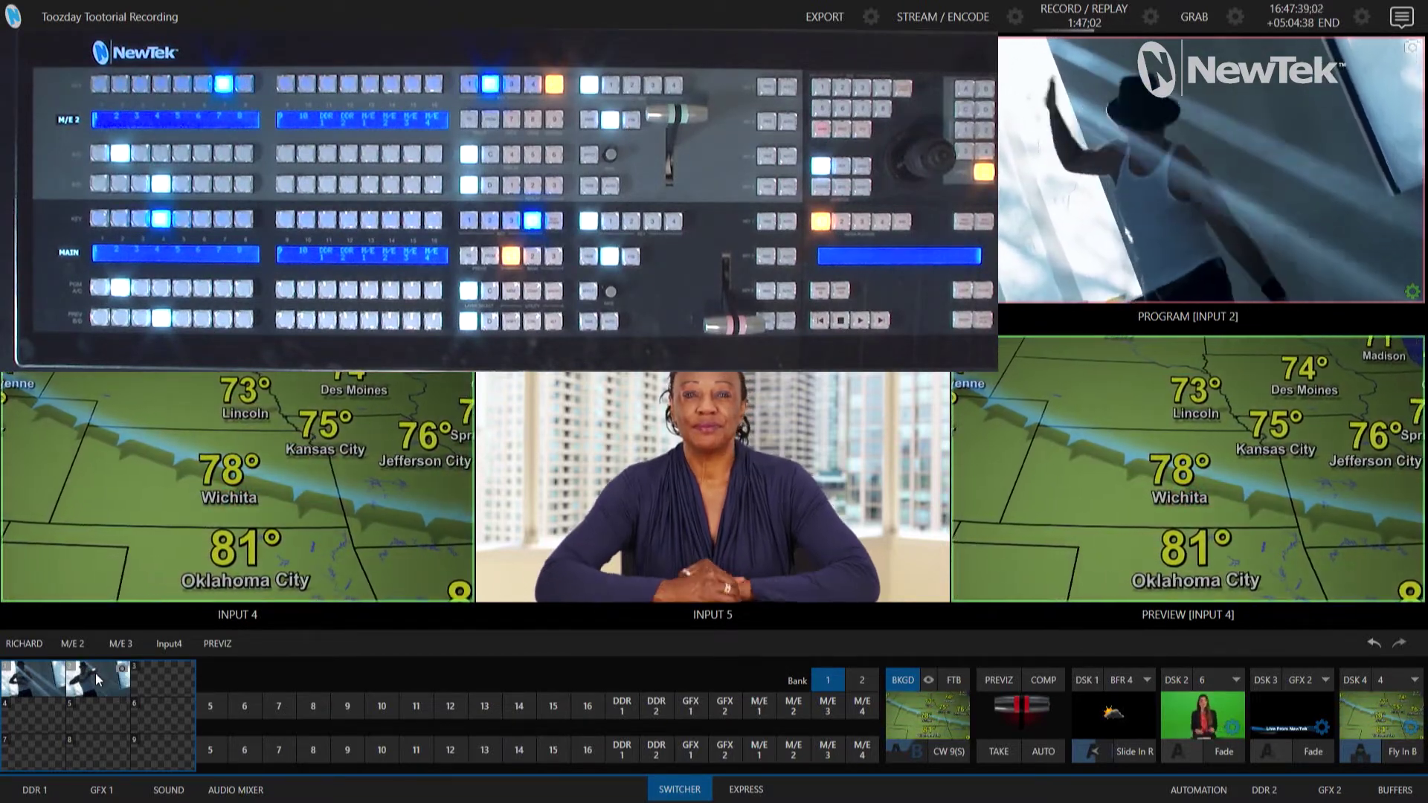
Step: Make CW 6(S) the main background transition and transition Input 4 to program
left_click(915, 754)
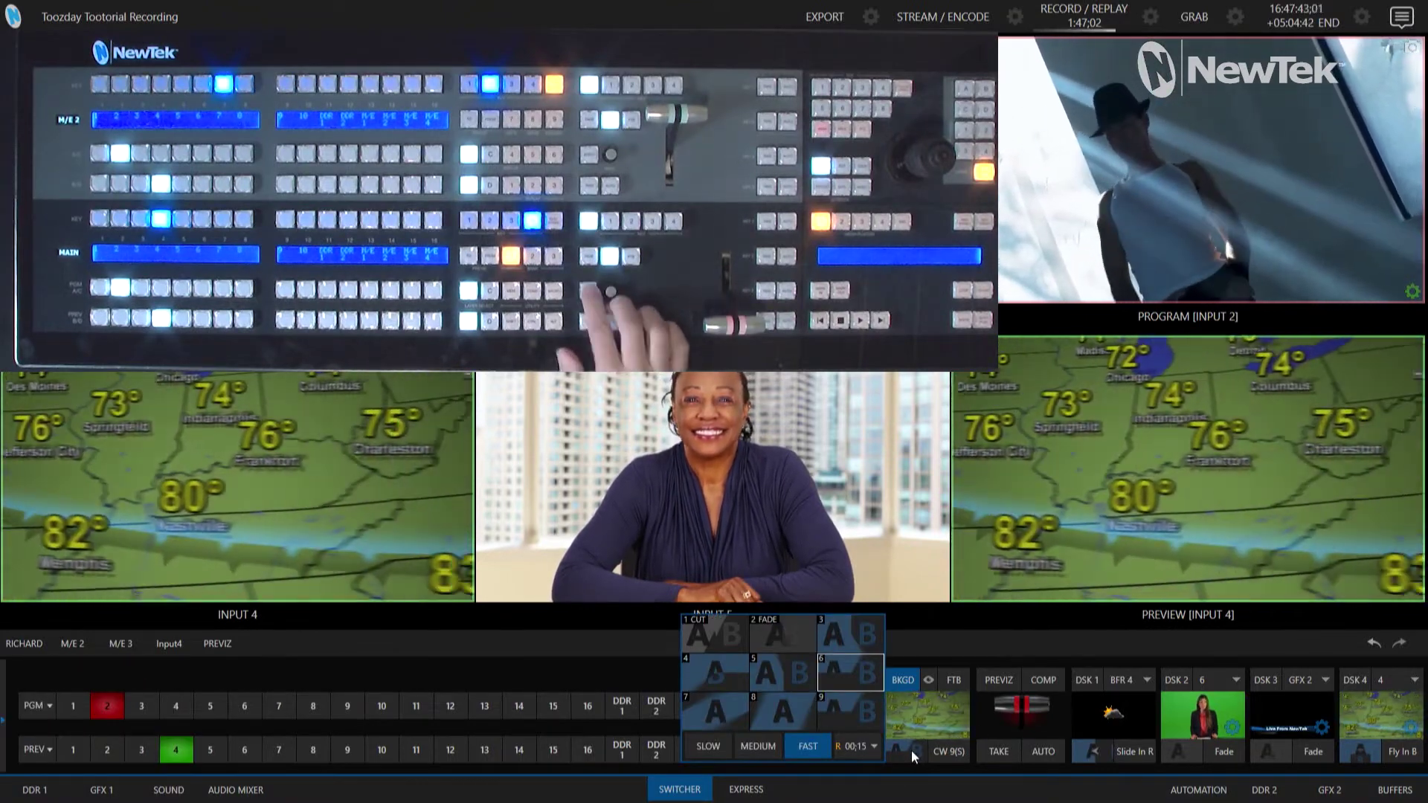
left_click(912, 750)
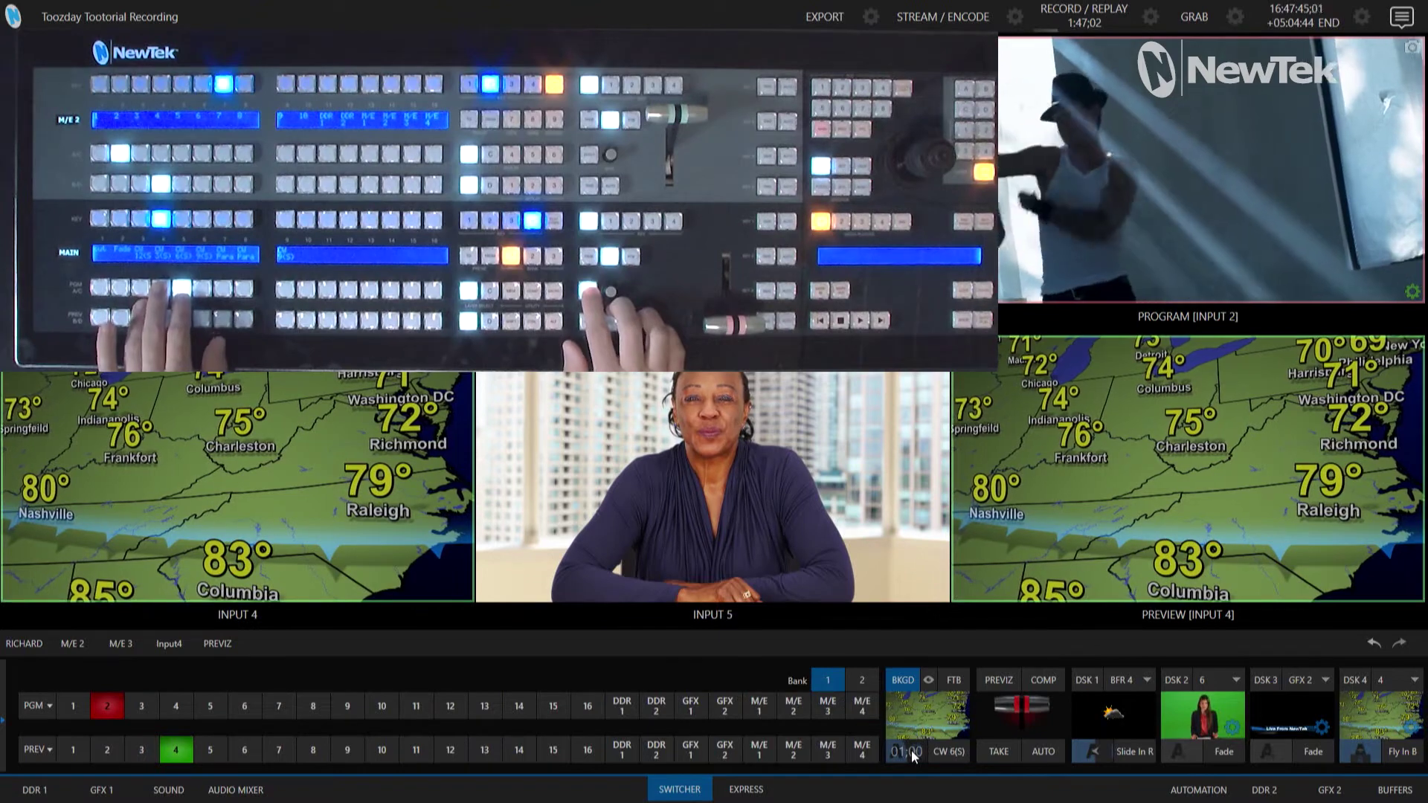
key("space")
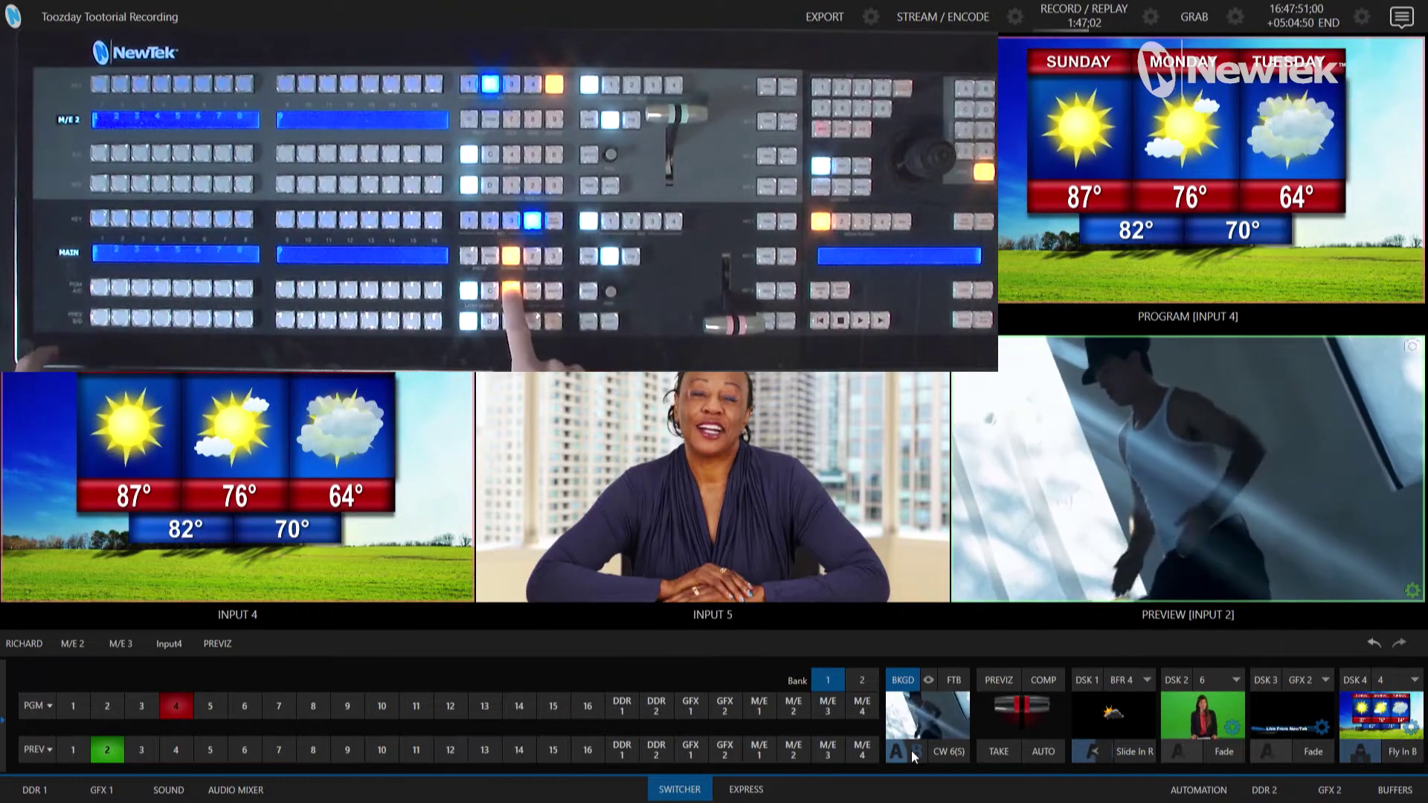
Step: Recall the main switcher's first memory preset and display its background transition bin
key("Return")
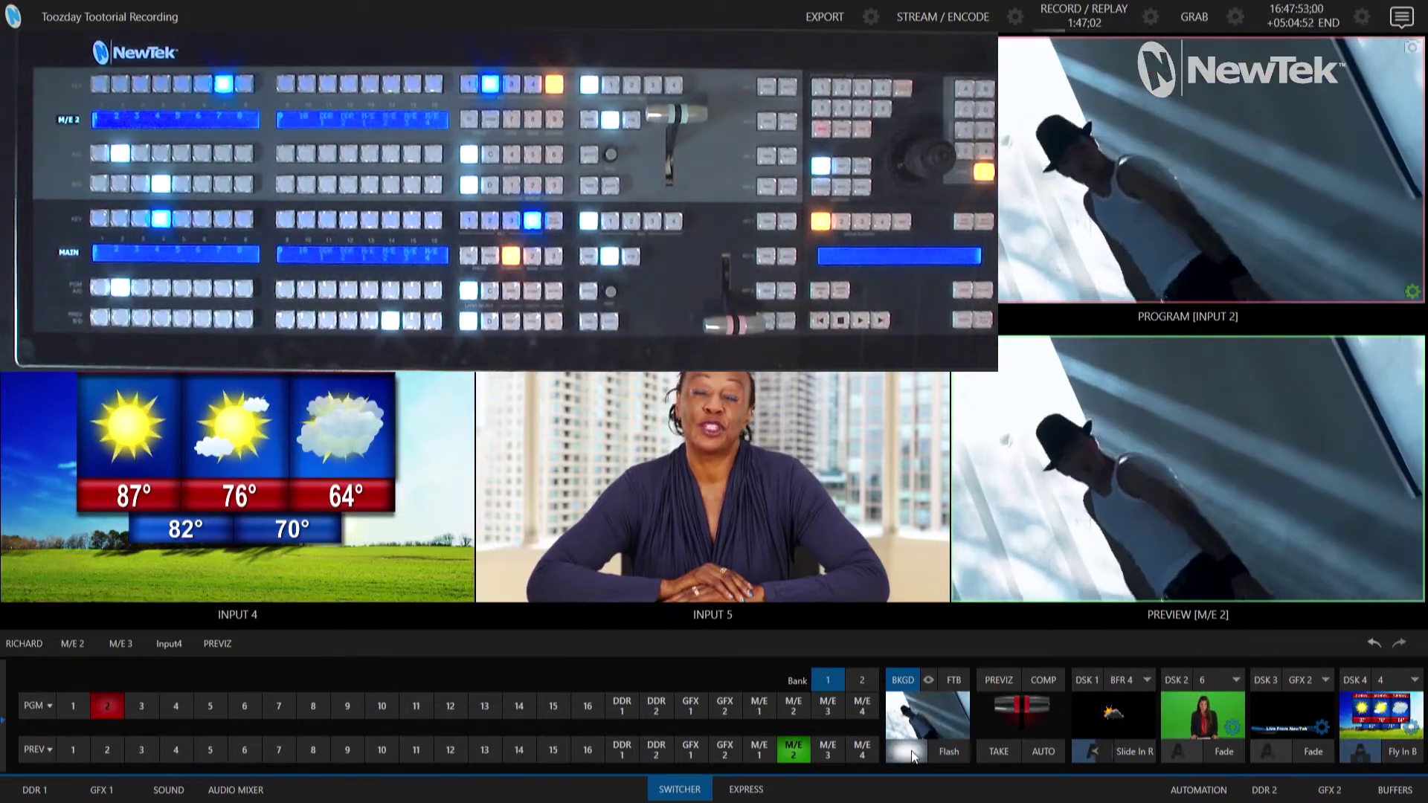
left_click(912, 753)
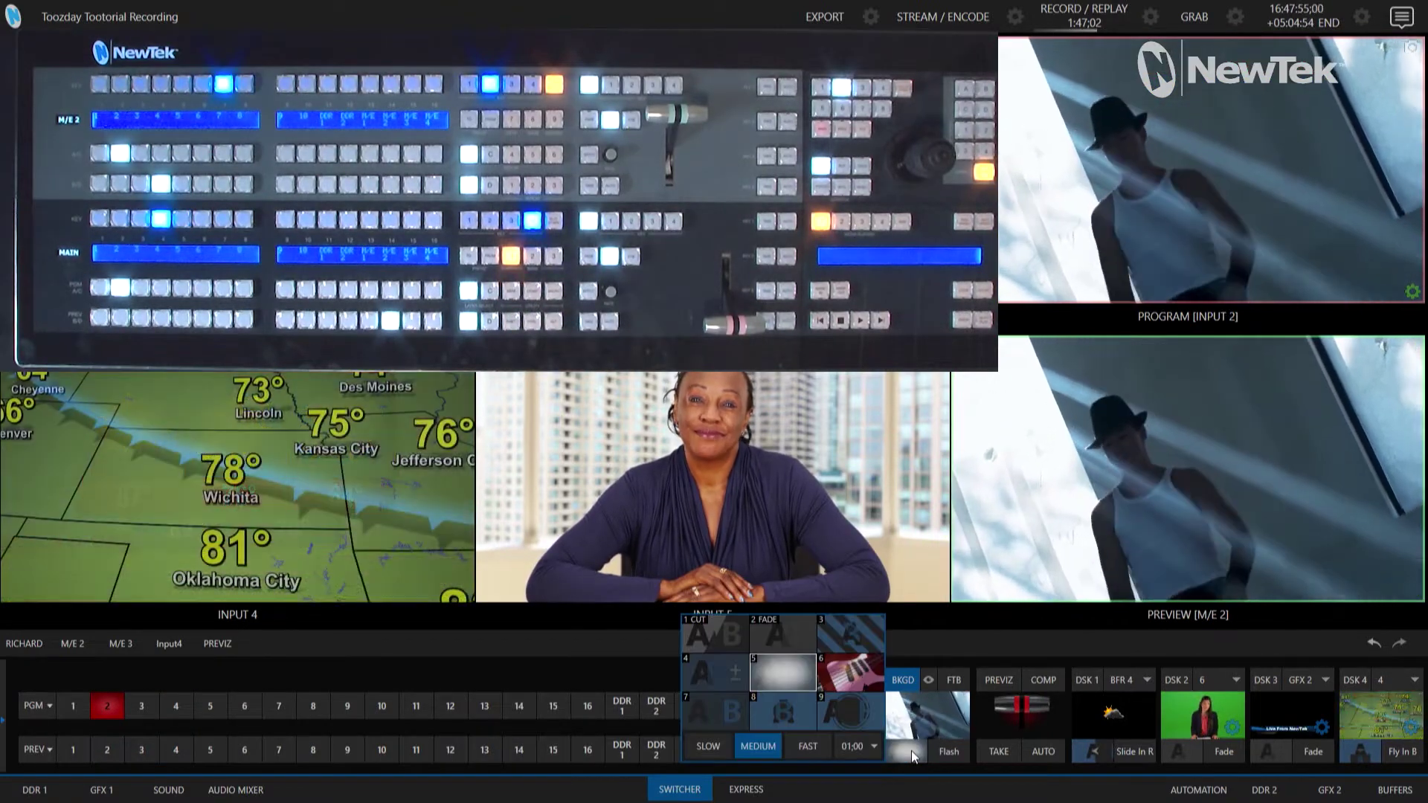